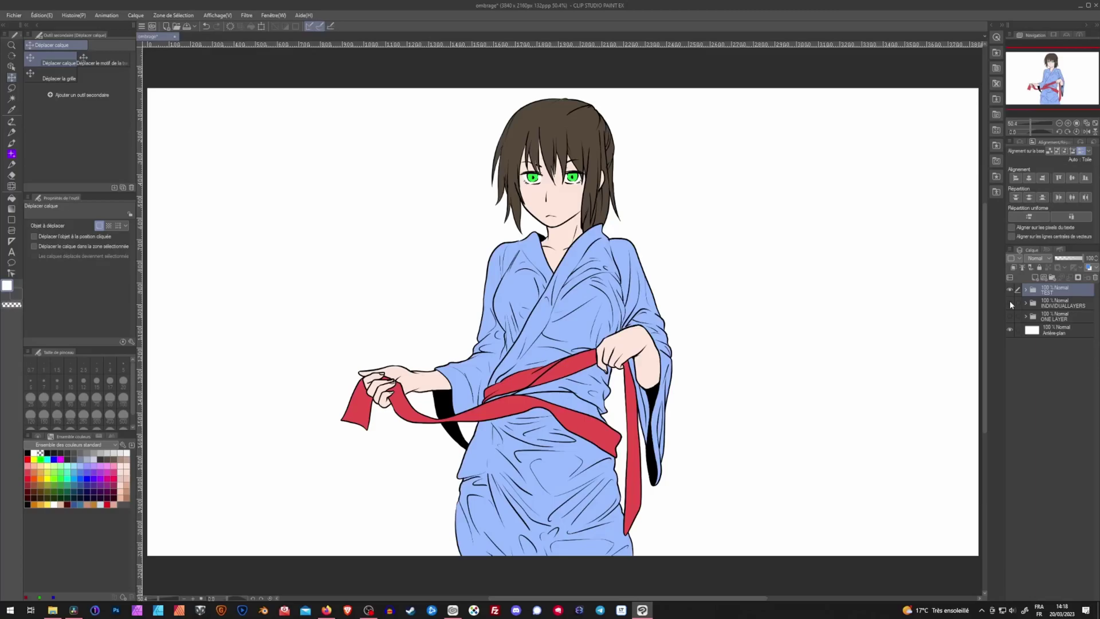
# Set LINEART Copie 2 in the TEST folder as the reference layer, then select COLORS
pyautogui.click(1010, 302)
pyautogui.click(1026, 290)
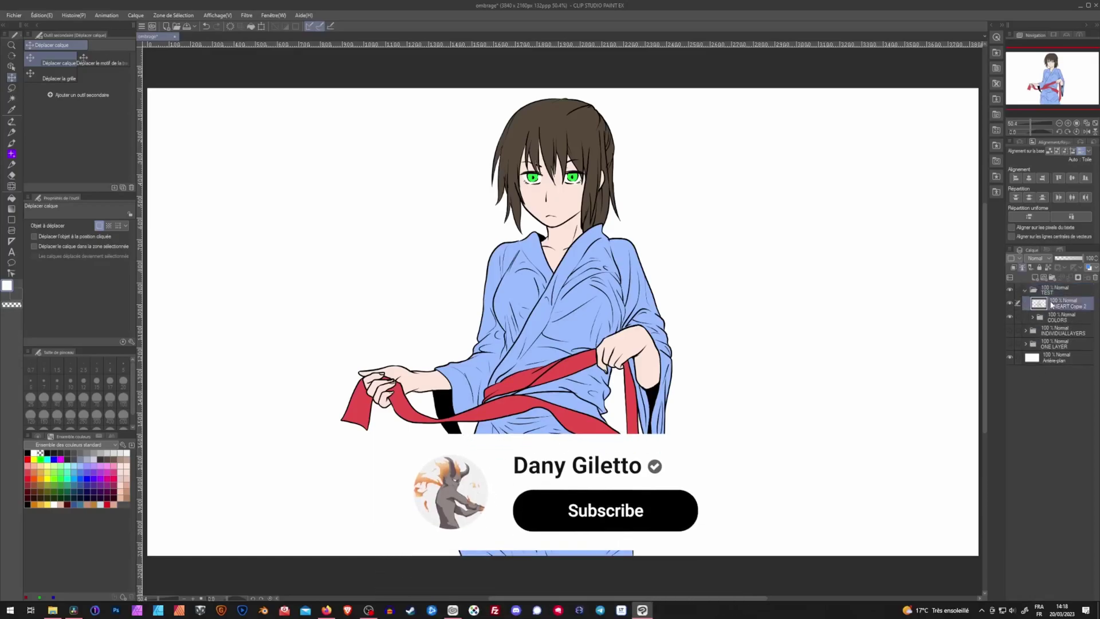
pyautogui.click(1052, 304)
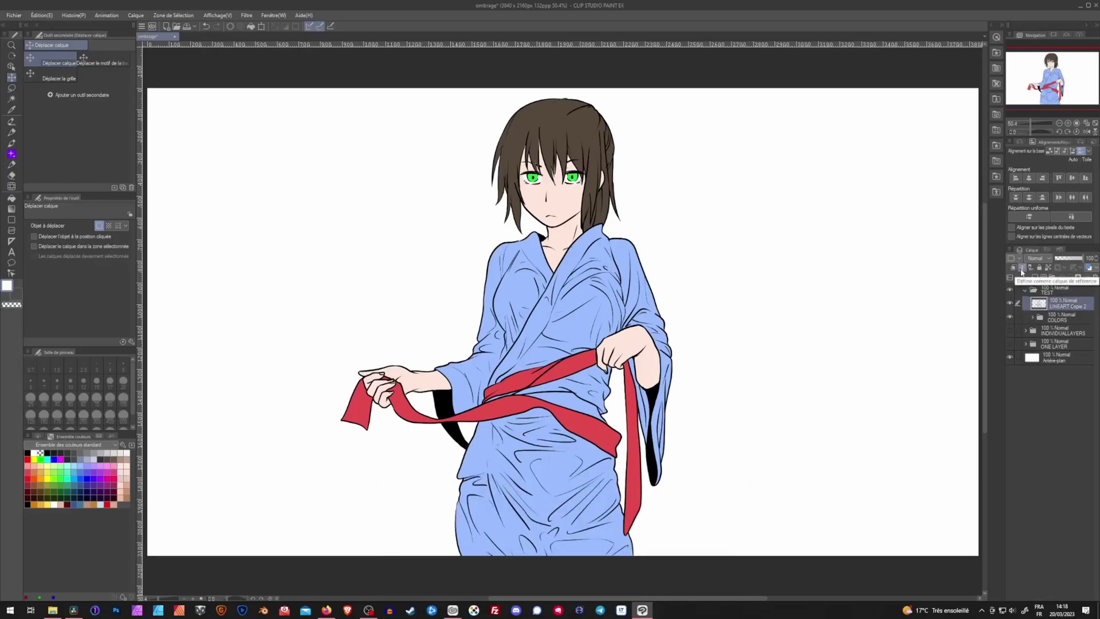
pyautogui.click(1021, 269)
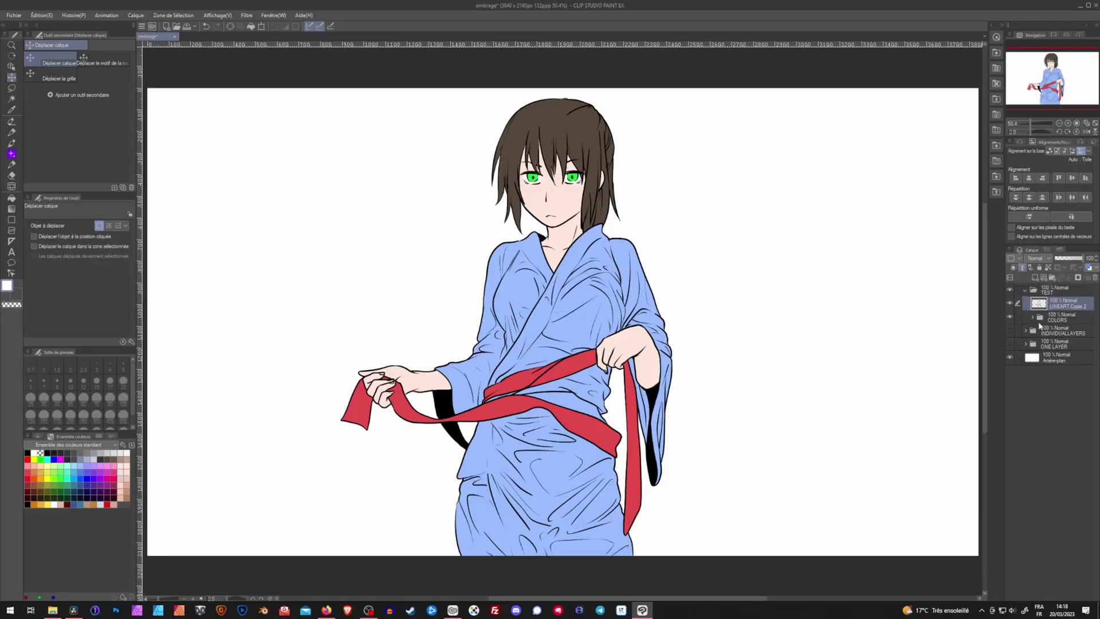
pyautogui.click(1058, 319)
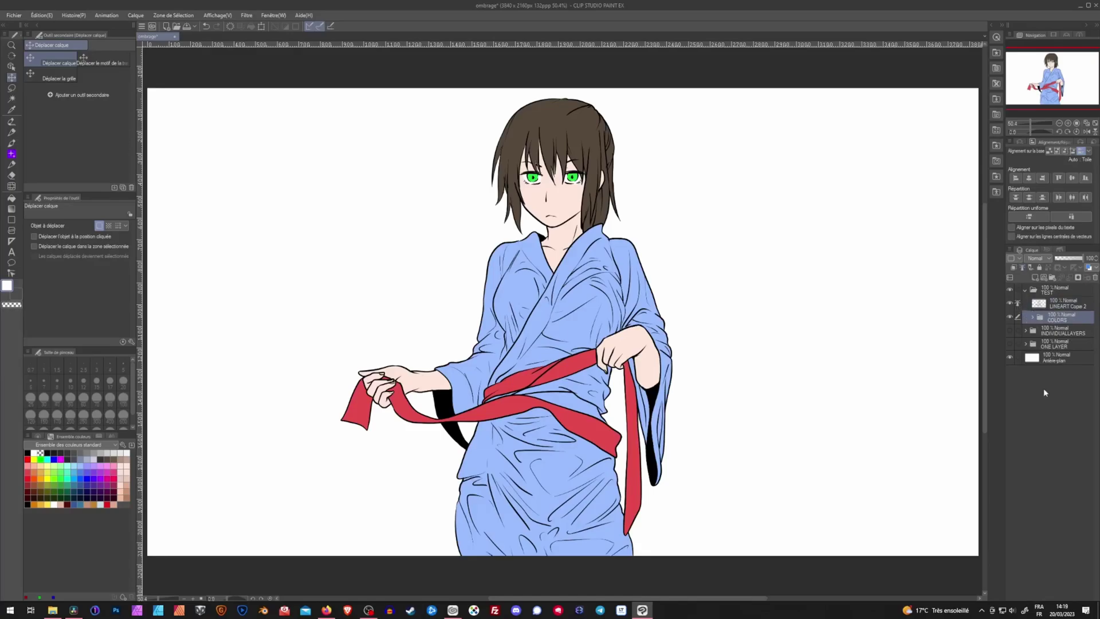
pyautogui.click(1033, 319)
pyautogui.click(1041, 334)
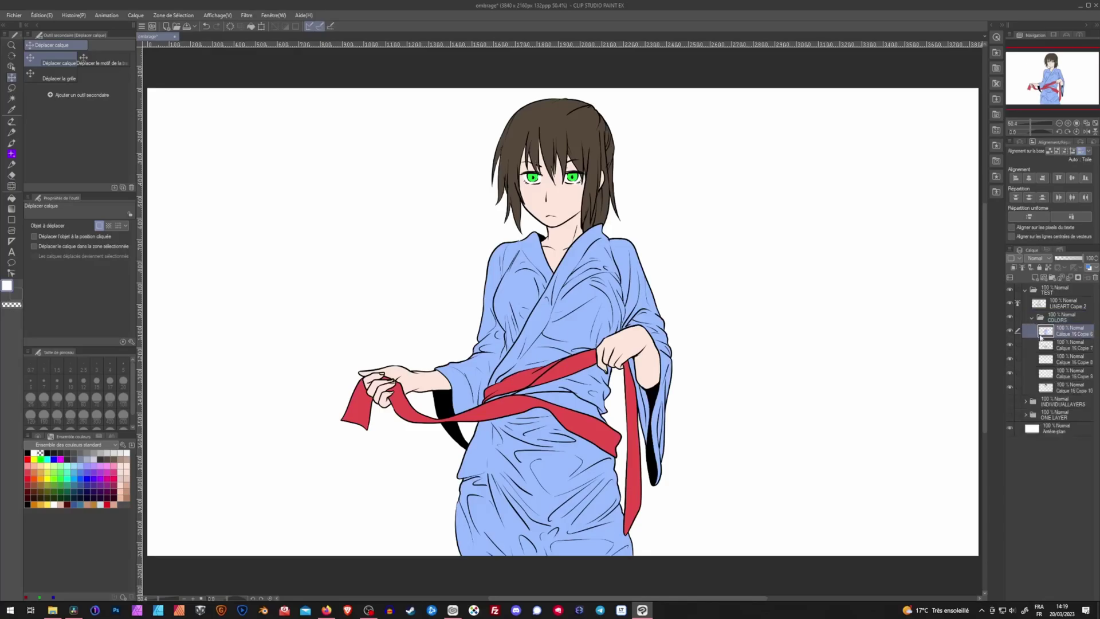
pyautogui.click(1008, 331)
pyautogui.click(1009, 345)
pyautogui.click(1009, 359)
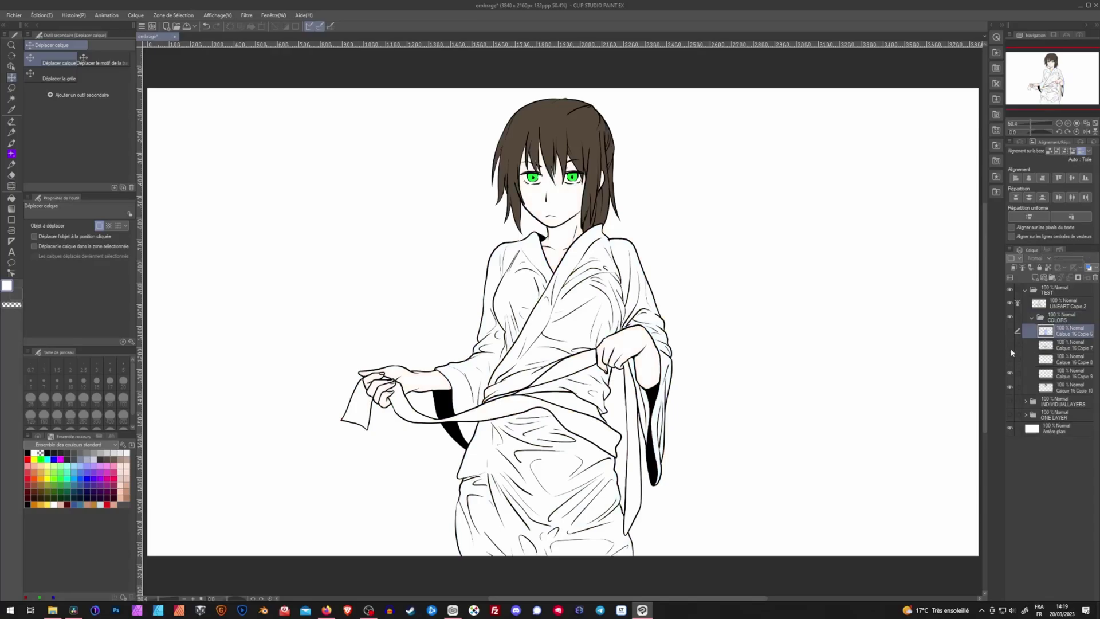
pyautogui.click(1009, 344)
pyautogui.click(1009, 331)
pyautogui.click(1010, 358)
pyautogui.click(1034, 318)
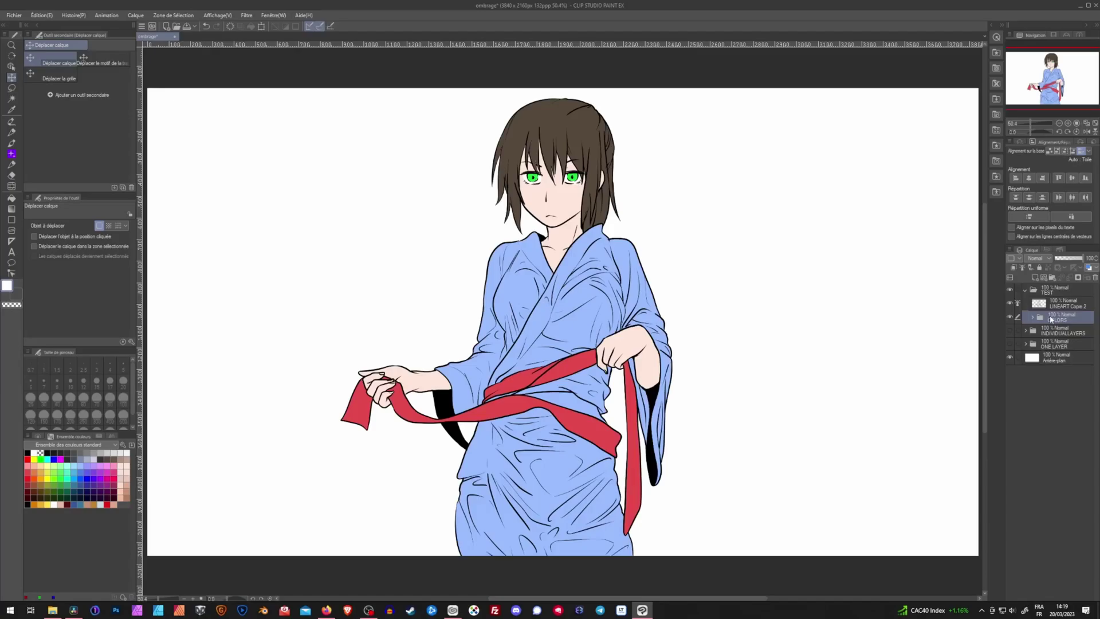
pyautogui.click(1010, 316)
pyautogui.click(1009, 330)
pyautogui.click(1009, 344)
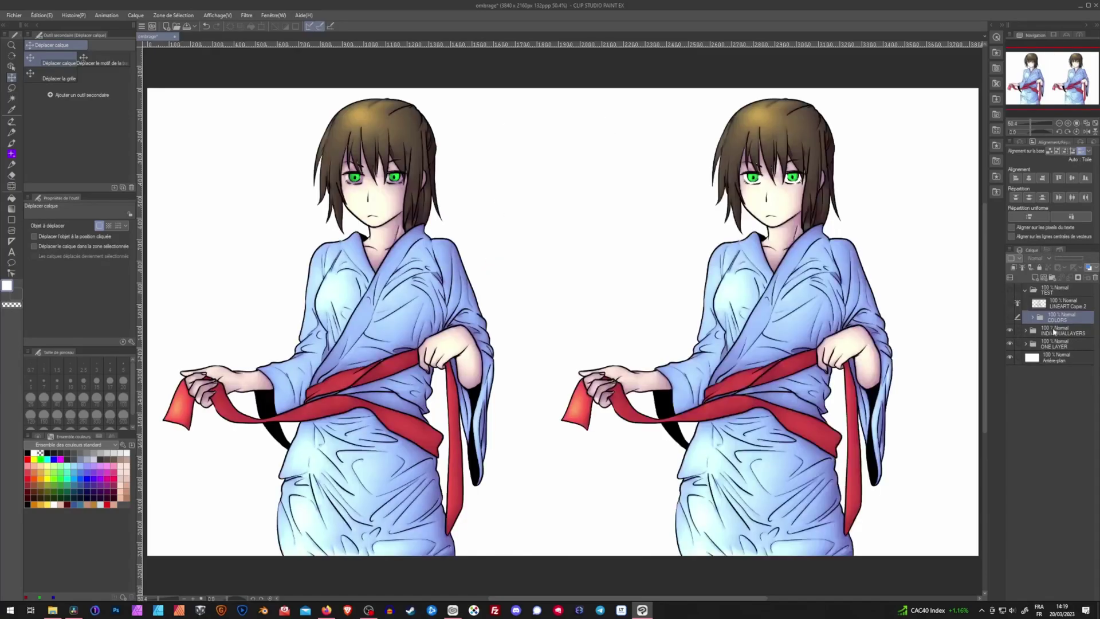
pyautogui.click(1053, 331)
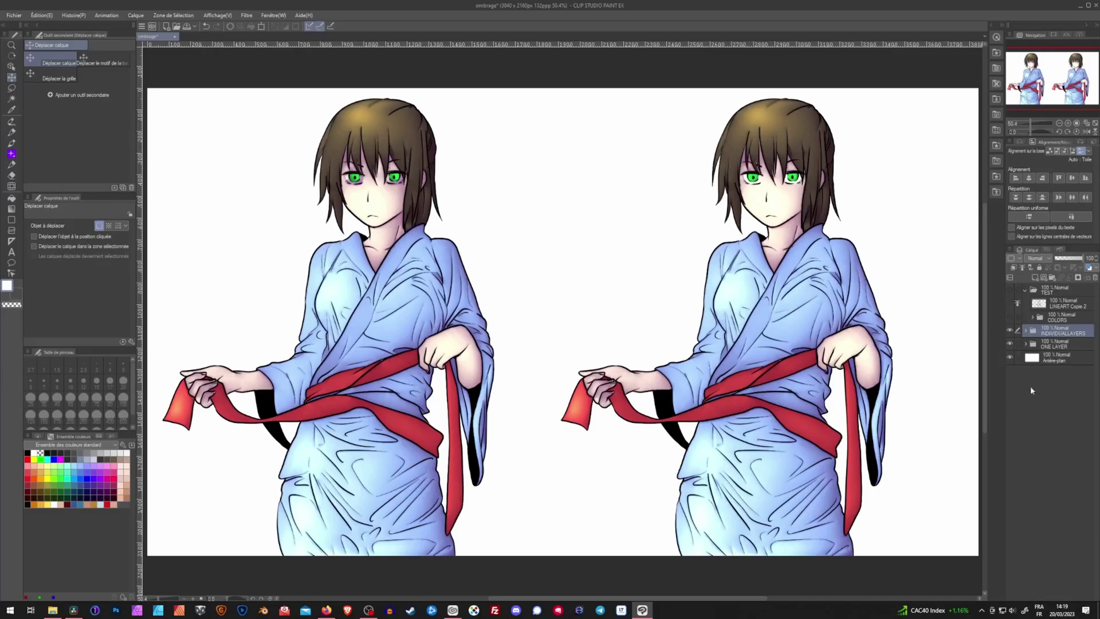
pyautogui.click(1026, 330)
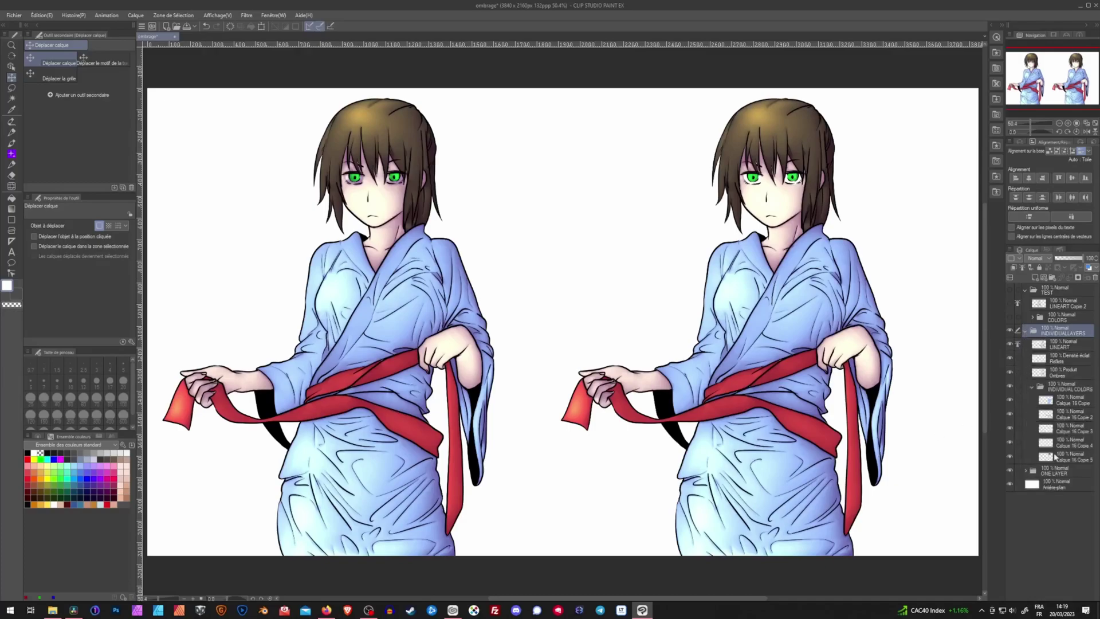
pyautogui.click(1033, 387)
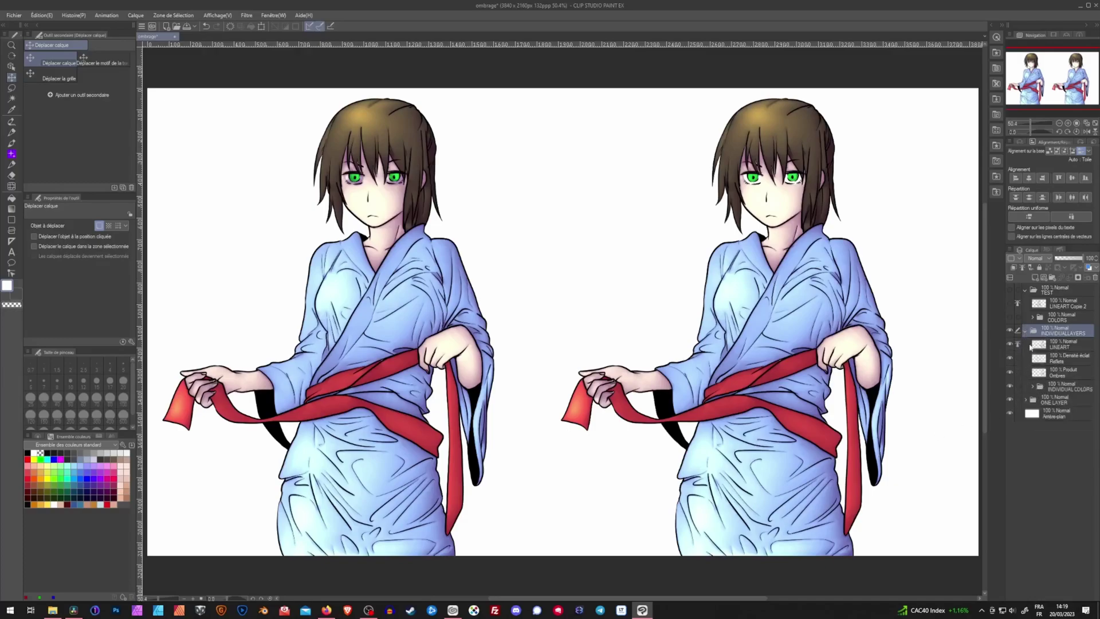
pyautogui.click(1026, 331)
pyautogui.click(1026, 344)
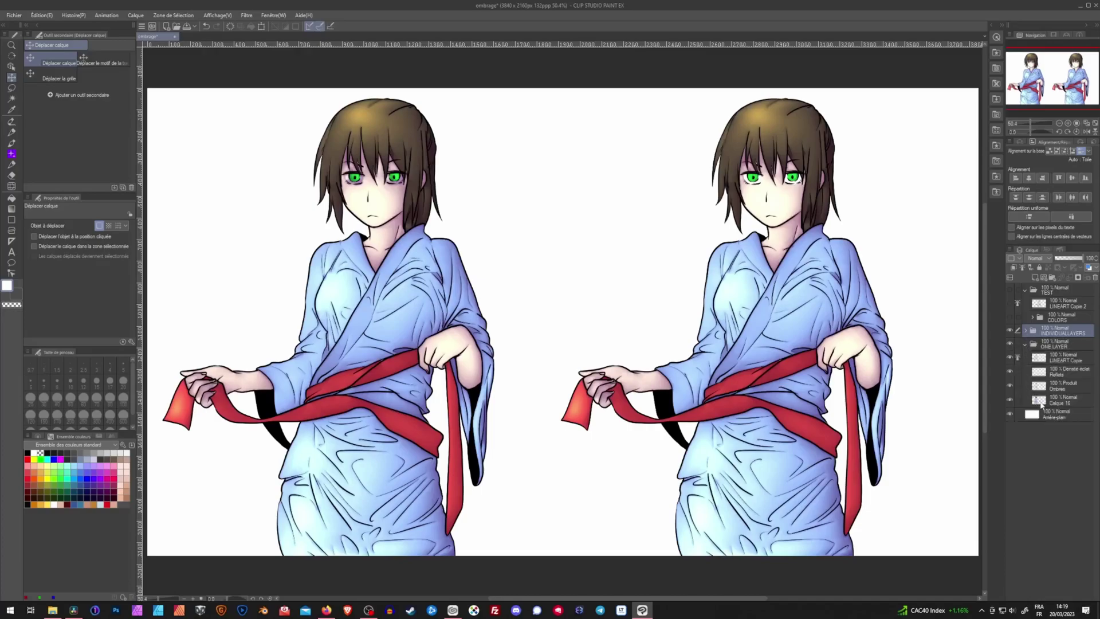
pyautogui.click(1039, 401)
pyautogui.click(1010, 401)
pyautogui.click(1010, 401)
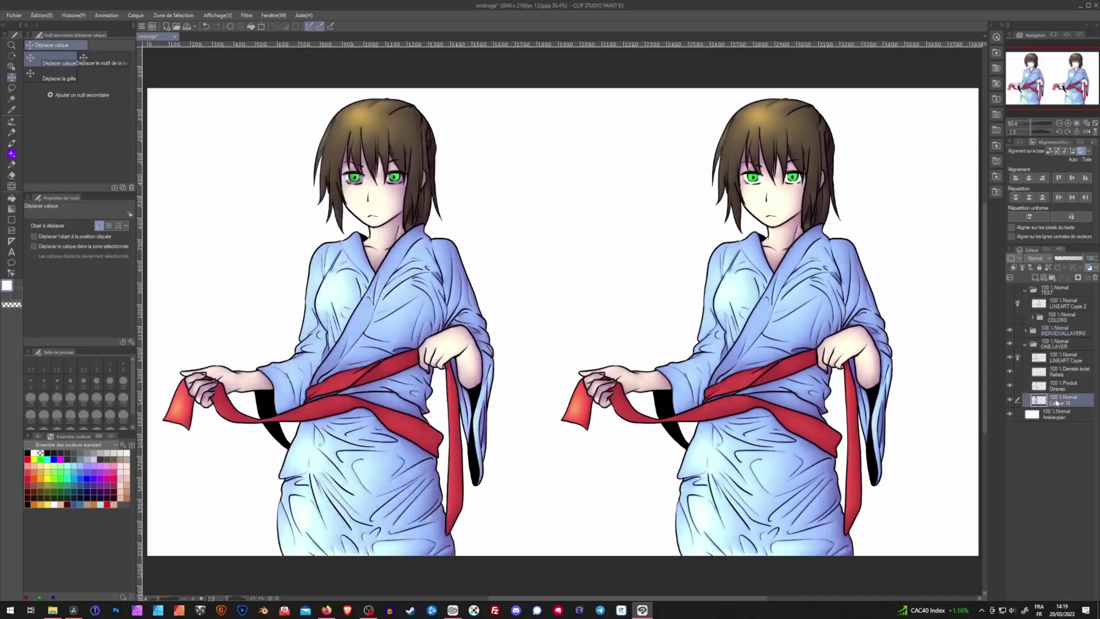
pyautogui.click(1024, 343)
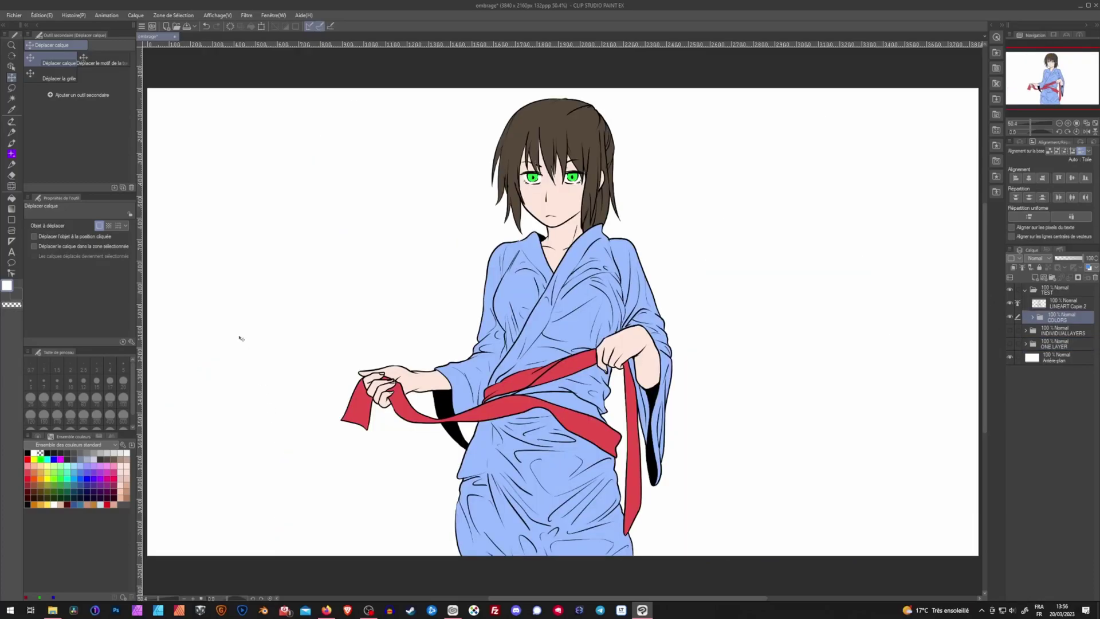
# Launch Shading Assist from Édition > Aide à l'ombrage and try several light positions
pyautogui.click(46, 18)
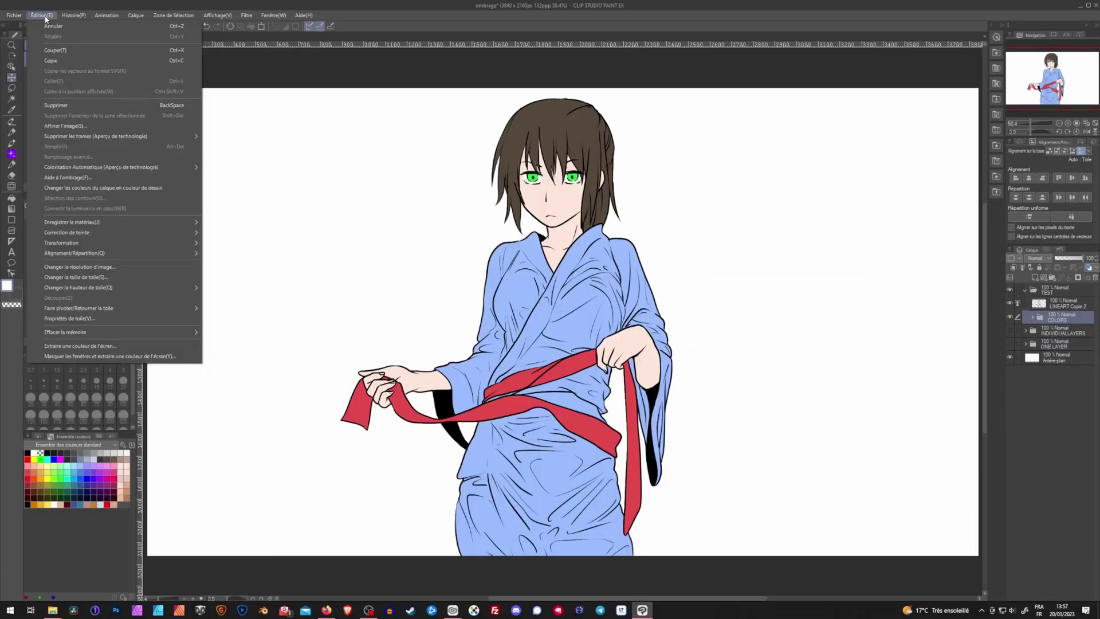
pyautogui.click(75, 178)
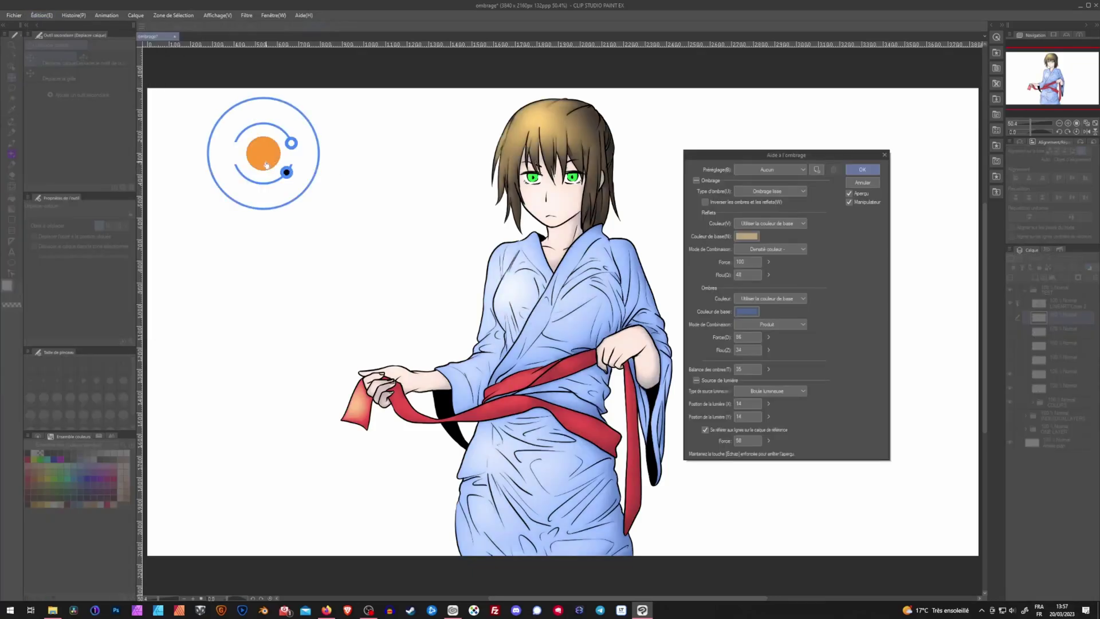
pyautogui.moveTo(266, 165); pyautogui.dragTo(407, 161)
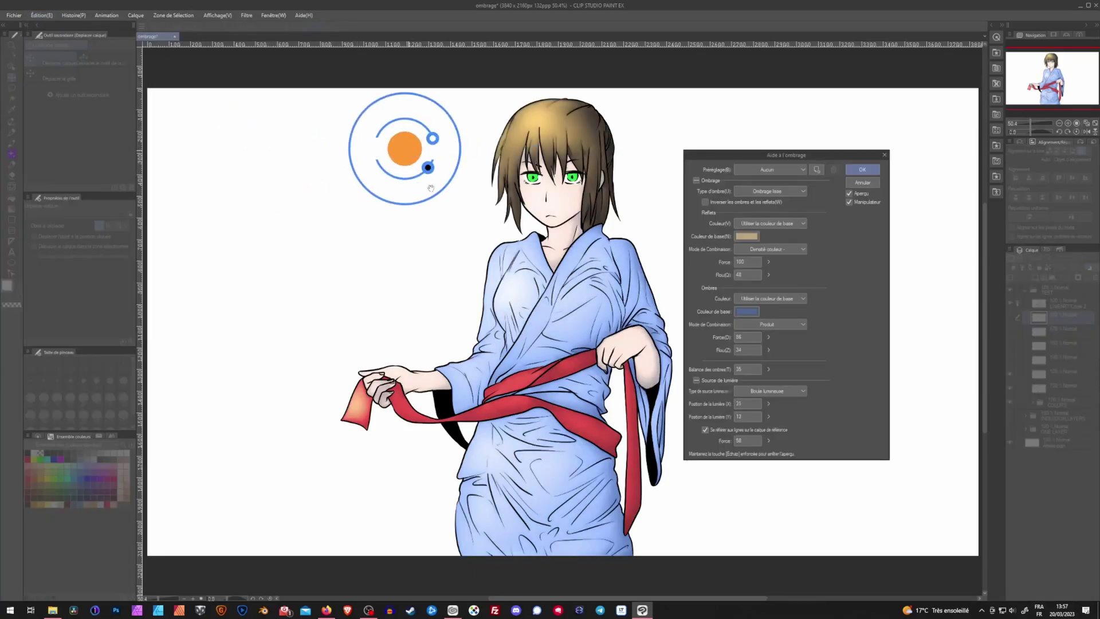
pyautogui.moveTo(408, 159); pyautogui.dragTo(392, 222)
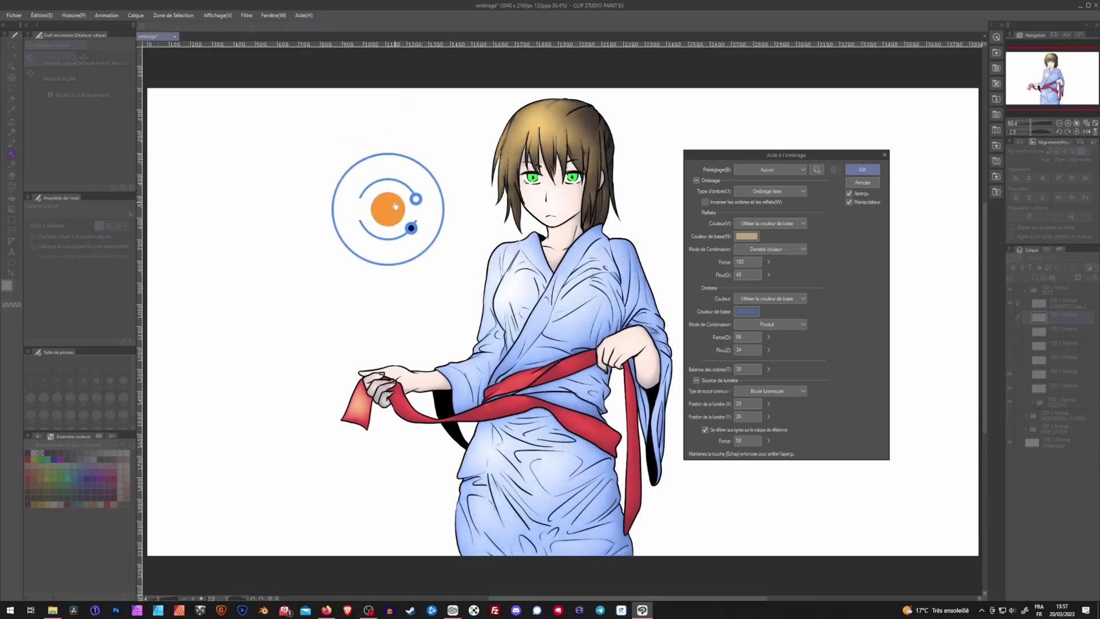
pyautogui.moveTo(390, 216); pyautogui.dragTo(278, 433)
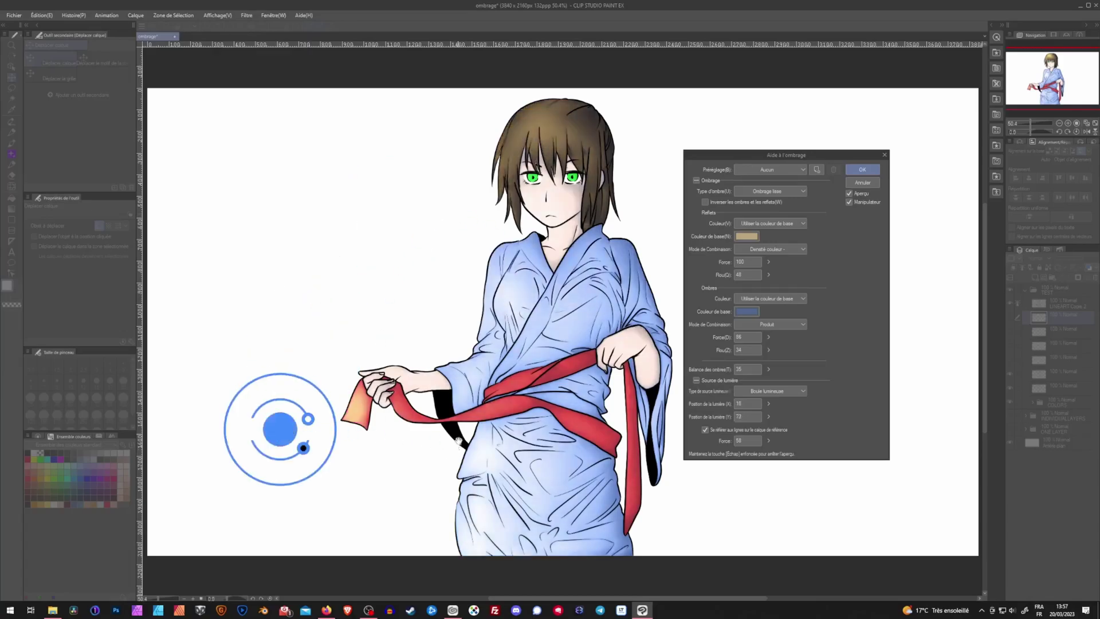
pyautogui.click(292, 428)
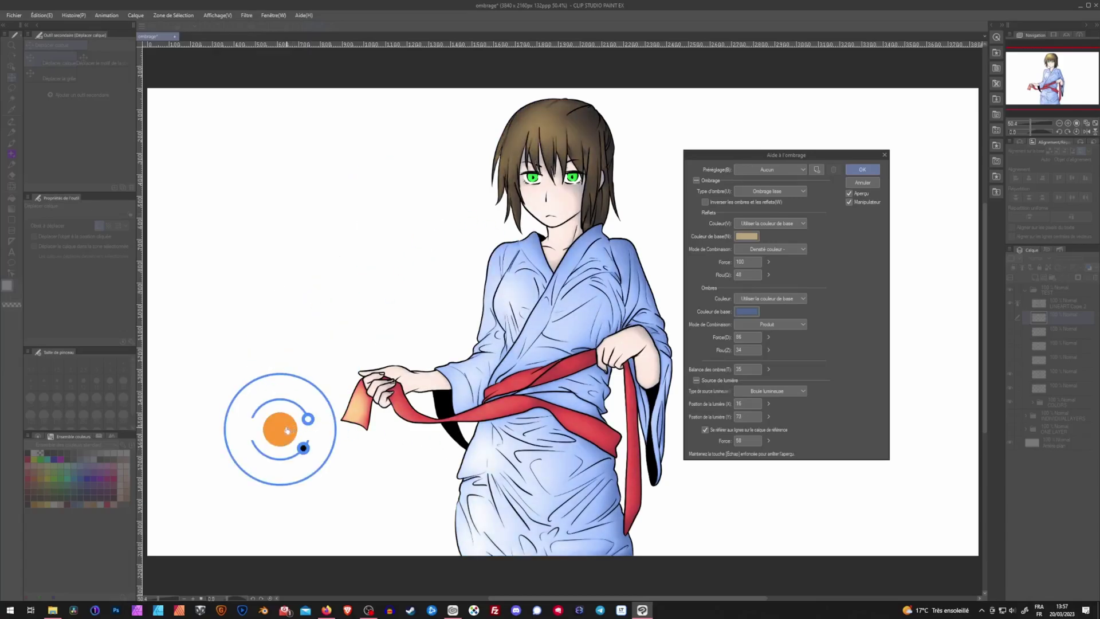
# Settle the light at the upper left and weaken the highlight (Reflets) strength
pyautogui.moveTo(293, 428)
pyautogui.mouseDown()
pyautogui.moveTo(355, 182)
pyautogui.moveTo(383, 133)
pyautogui.mouseUp()
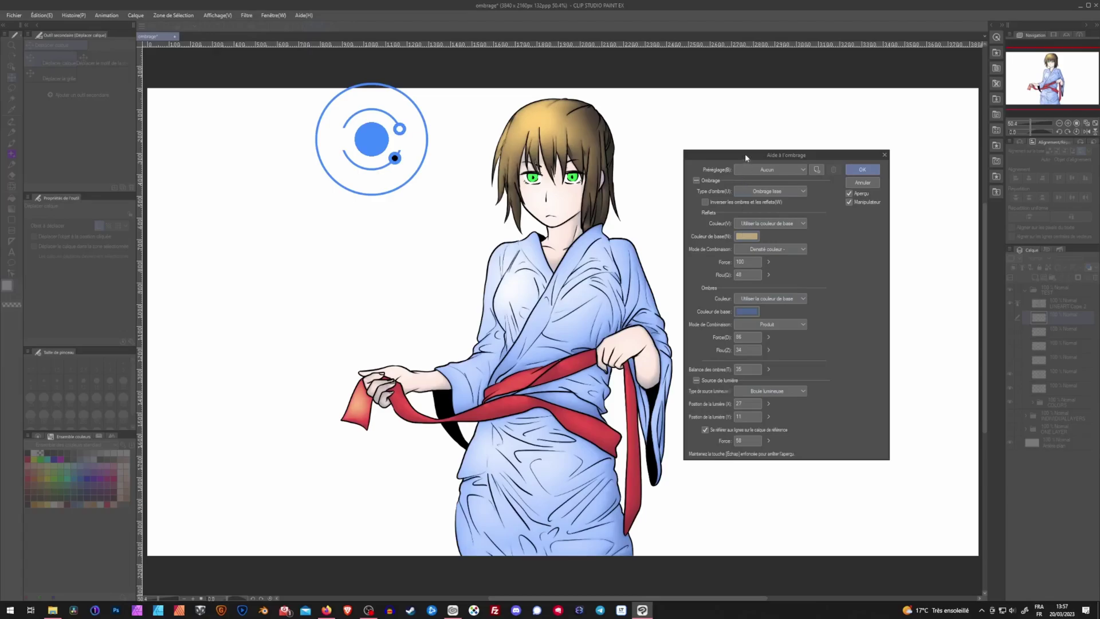
pyautogui.moveTo(746, 157); pyautogui.dragTo(731, 120)
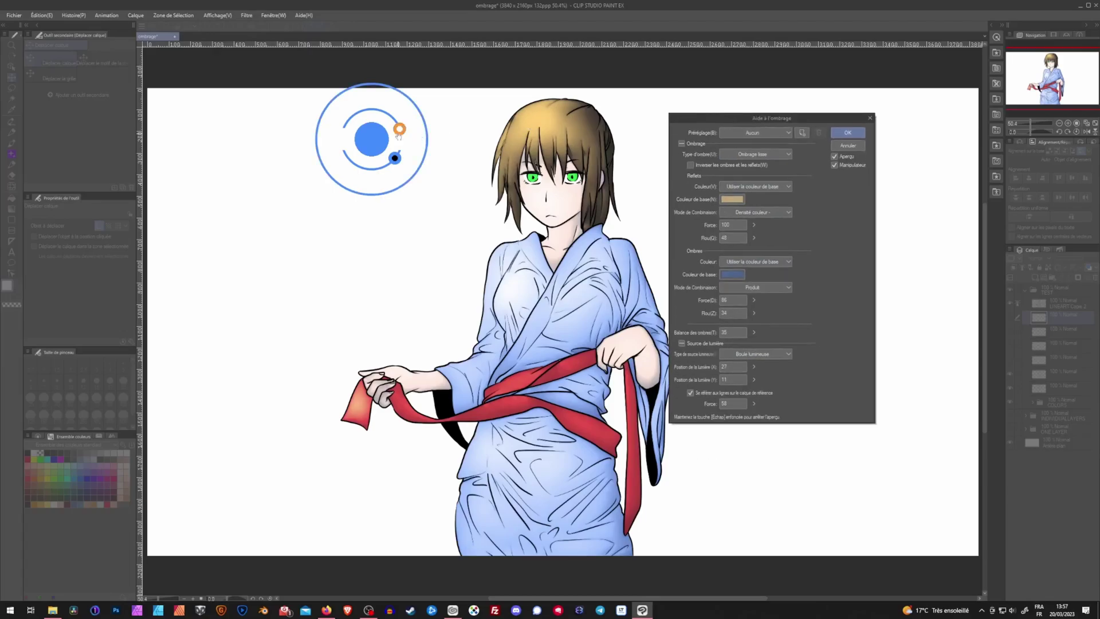
pyautogui.moveTo(398, 132)
pyautogui.mouseDown()
pyautogui.moveTo(356, 115)
pyautogui.moveTo(342, 128)
pyautogui.moveTo(347, 120)
pyautogui.moveTo(398, 127)
pyautogui.moveTo(385, 173)
pyautogui.moveTo(344, 172)
pyautogui.moveTo(390, 167)
pyautogui.moveTo(442, 187)
pyautogui.moveTo(411, 166)
pyautogui.moveTo(439, 200)
pyautogui.mouseUp()
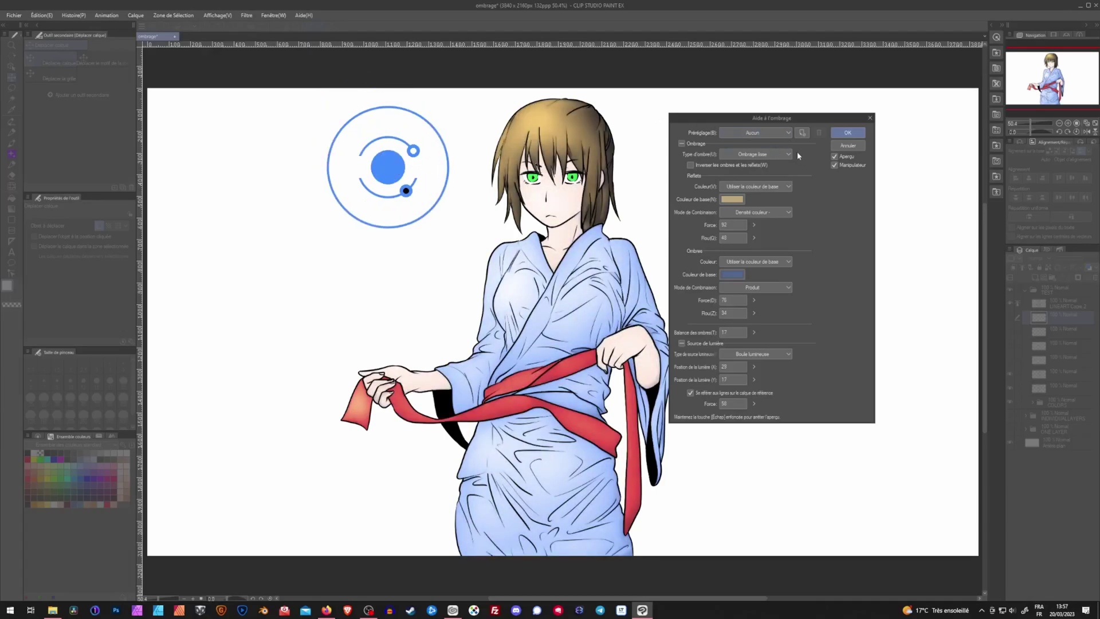
pyautogui.click(768, 132)
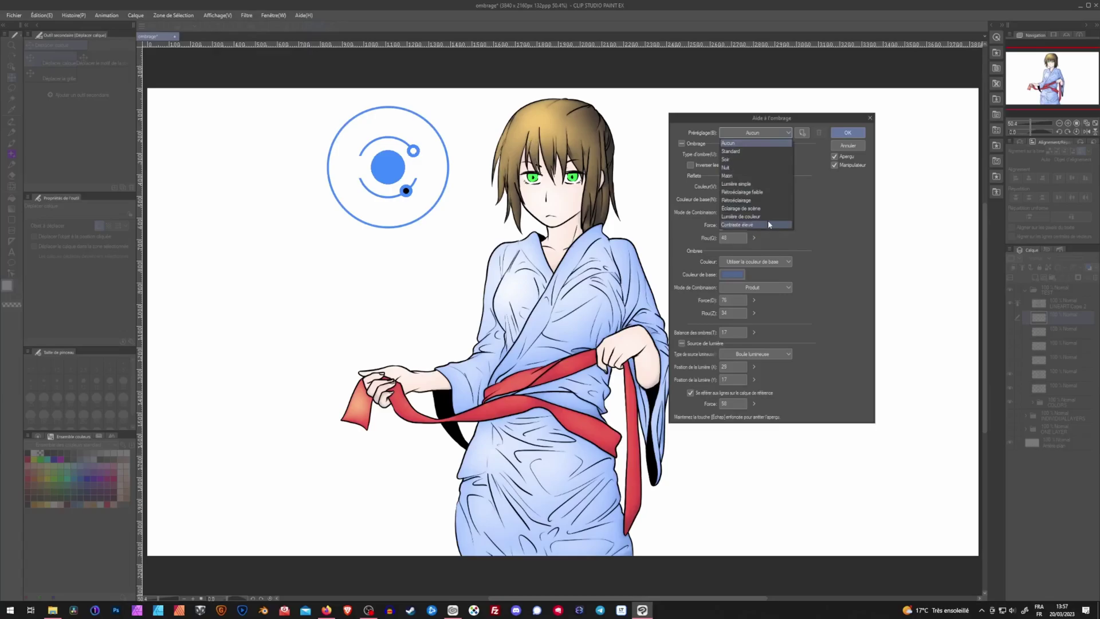
pyautogui.moveTo(730, 119); pyautogui.dragTo(741, 113)
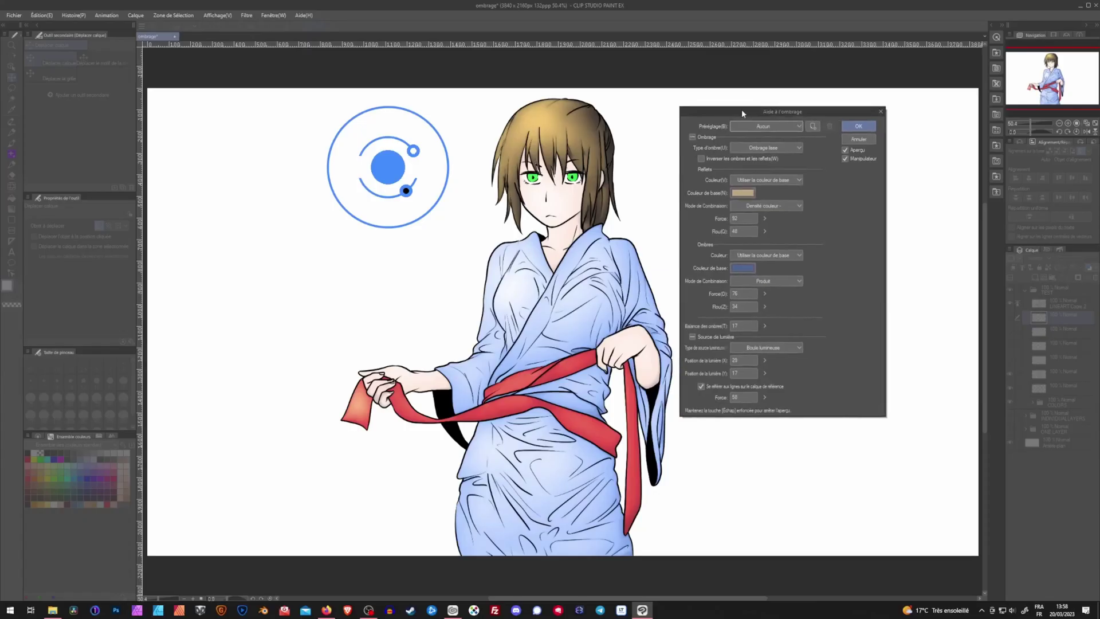
pyautogui.click(789, 151)
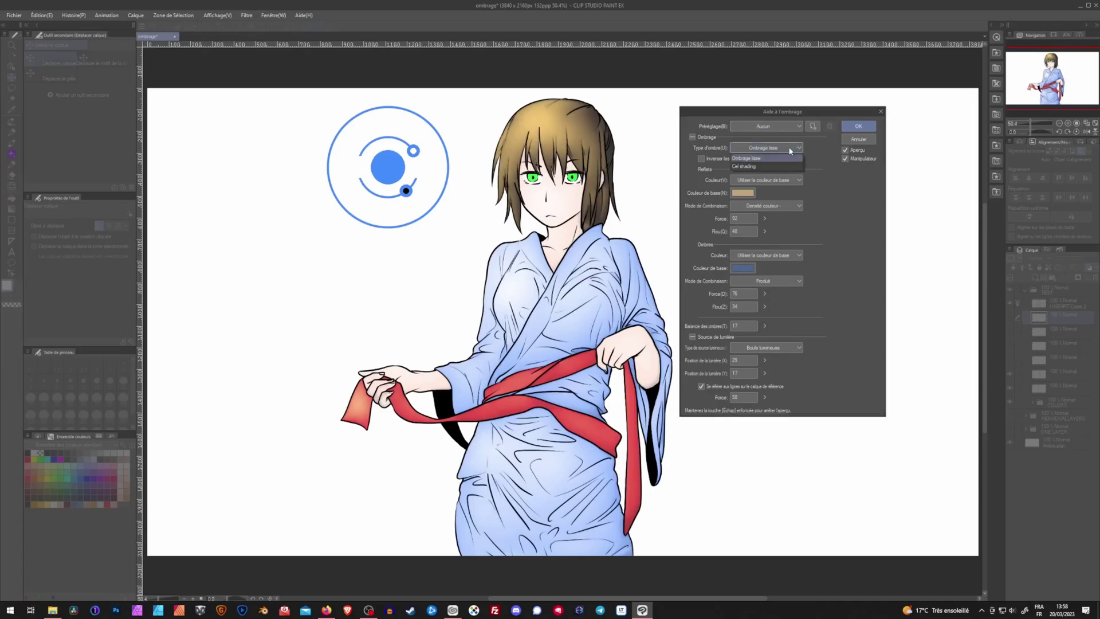
pyautogui.click(762, 167)
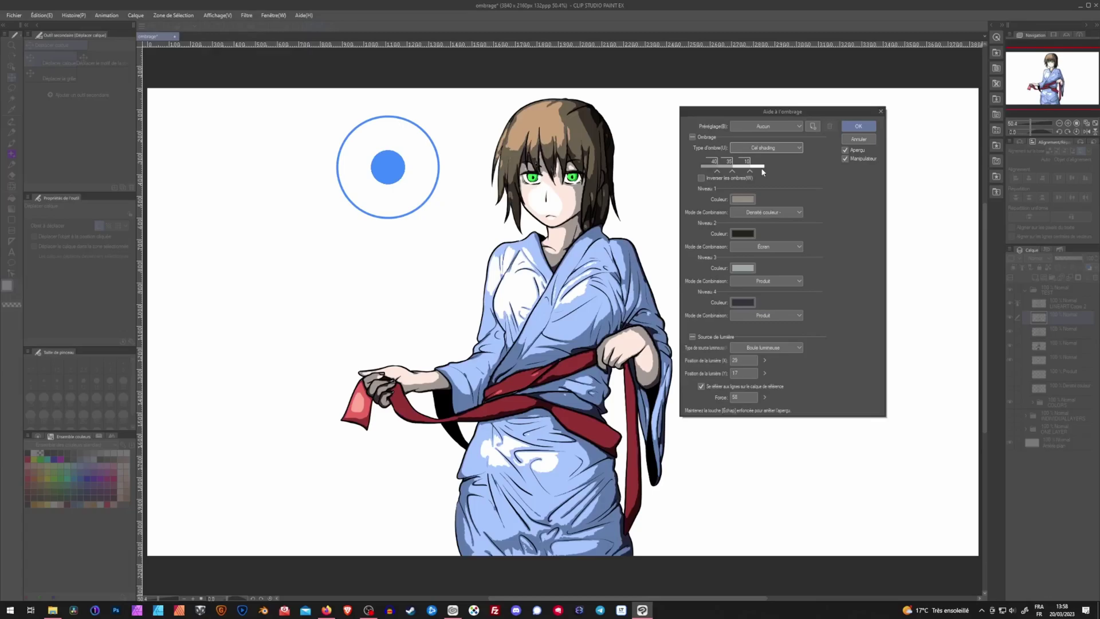
pyautogui.click(766, 149)
pyautogui.click(765, 155)
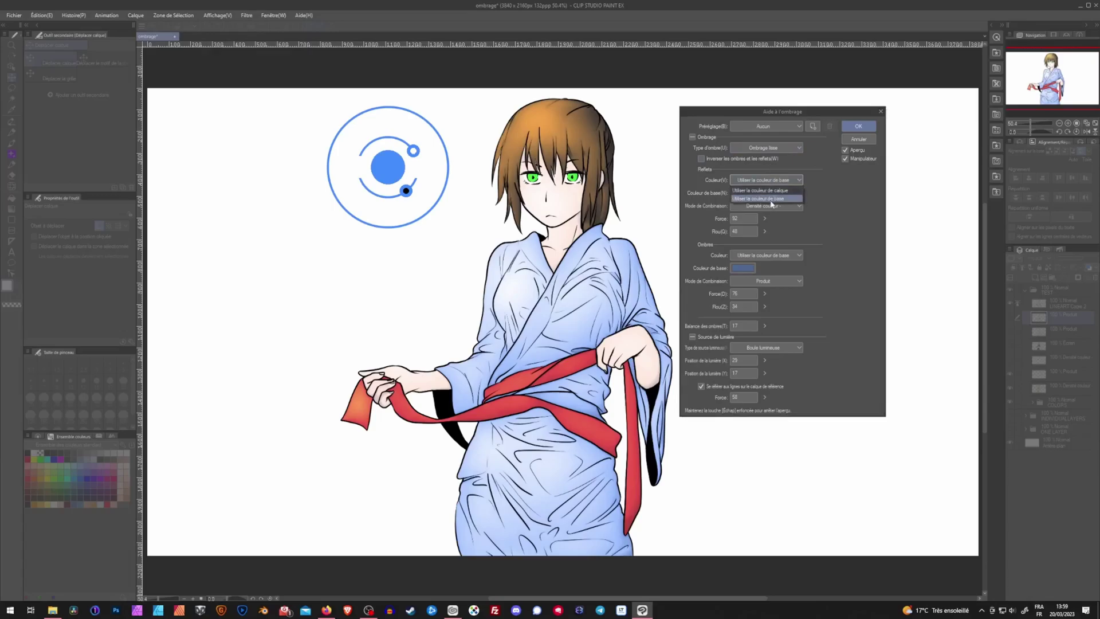
# Try a green base colour for the Reflets highlights
pyautogui.click(743, 192)
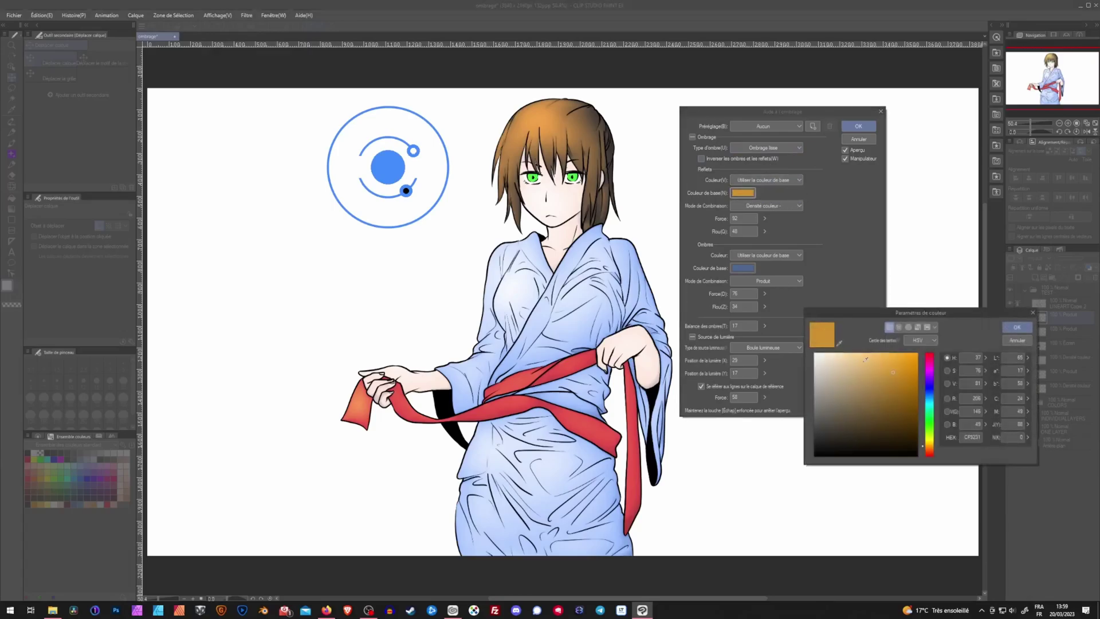
pyautogui.click(934, 421)
pyautogui.click(1011, 329)
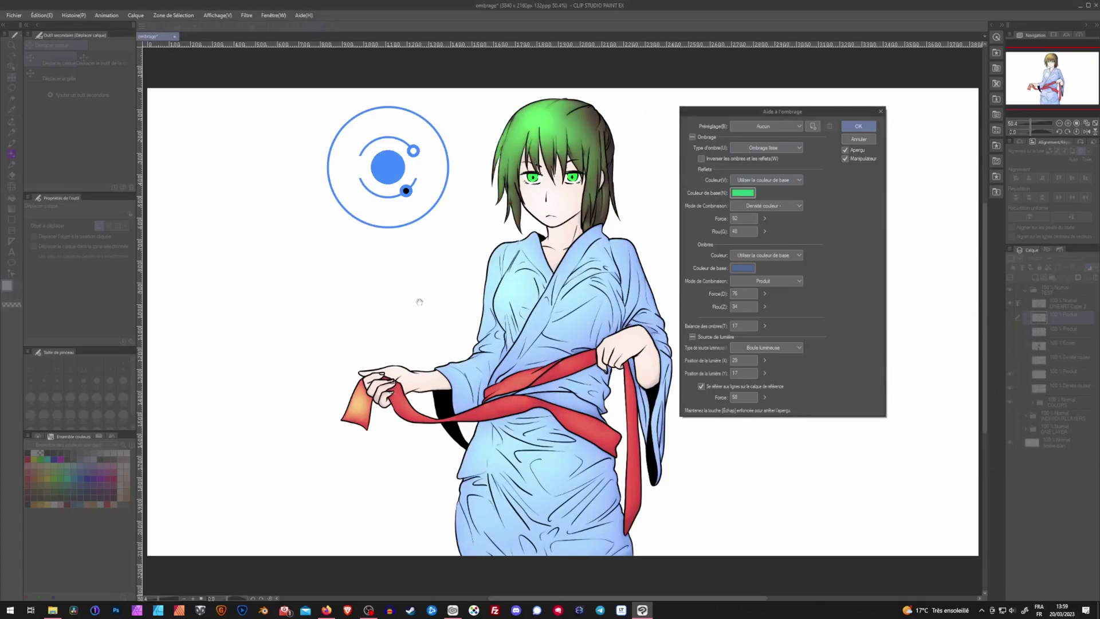
# Switch Reflets to Utiliser la couleur de calque, adjust hue, strength 75 and blur 90
pyautogui.click(782, 181)
pyautogui.click(786, 191)
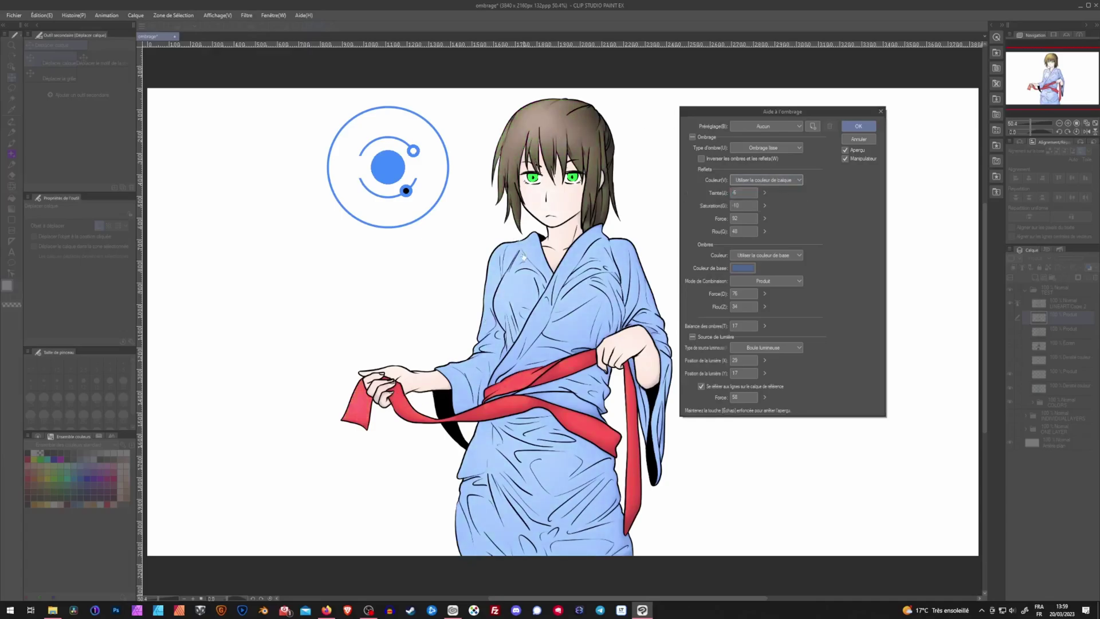
pyautogui.click(752, 194)
pyautogui.moveTo(764, 193)
pyautogui.mouseDown()
pyautogui.moveTo(762, 182)
pyautogui.moveTo(767, 236)
pyautogui.mouseUp()
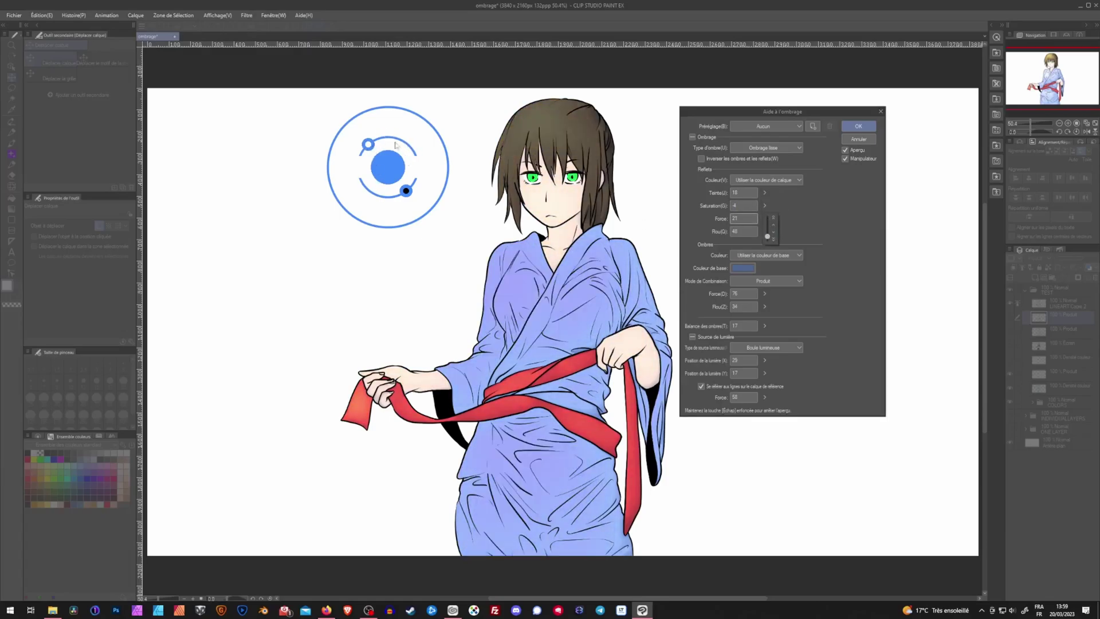
pyautogui.moveTo(770, 237); pyautogui.dragTo(767, 221)
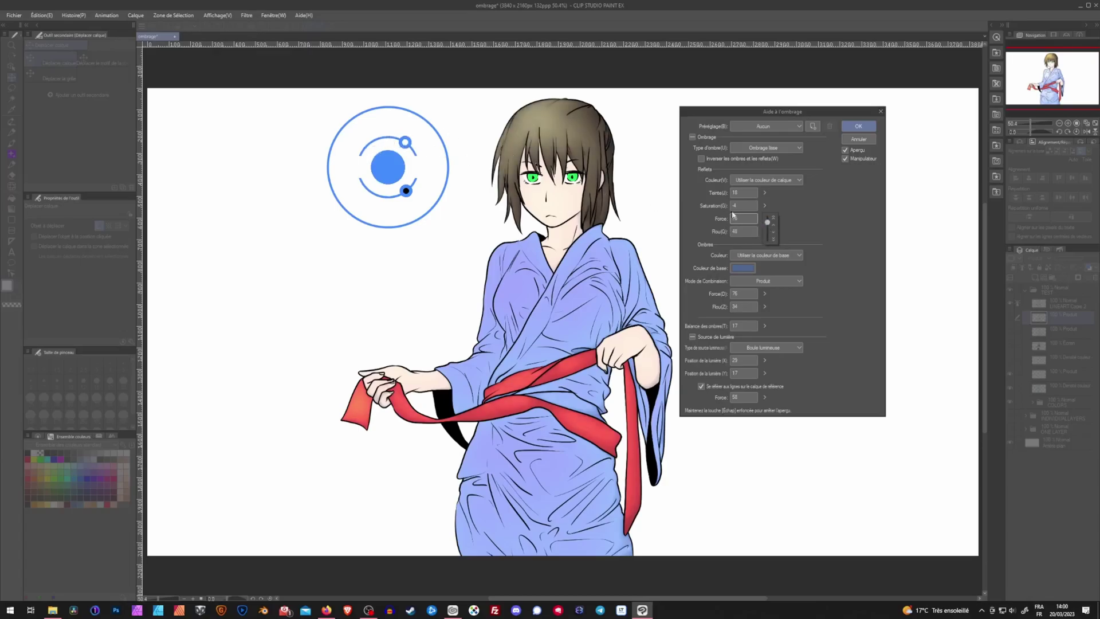
pyautogui.moveTo(764, 232); pyautogui.dragTo(767, 248)
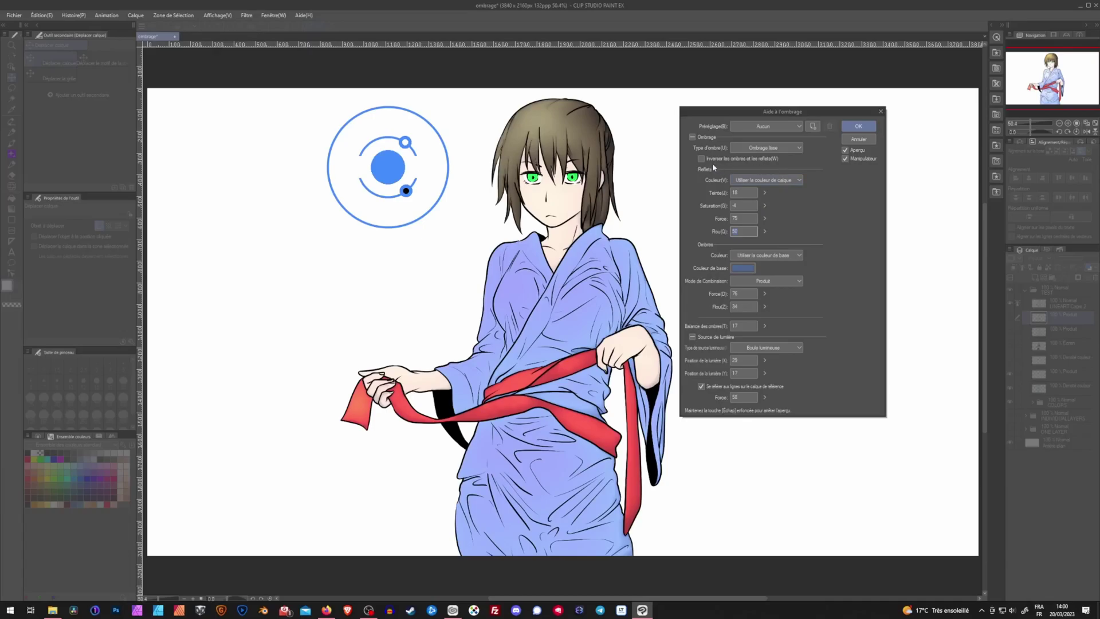
# Switch Reflets back to Utiliser la couleur de base with an orange colour
pyautogui.click(772, 179)
pyautogui.click(768, 197)
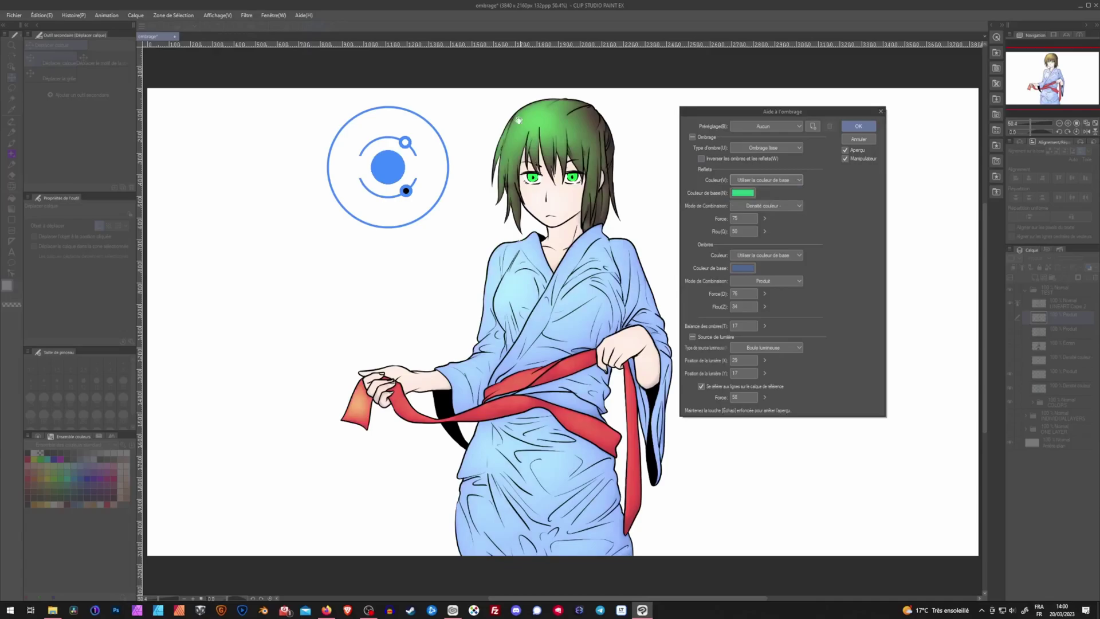
pyautogui.click(743, 192)
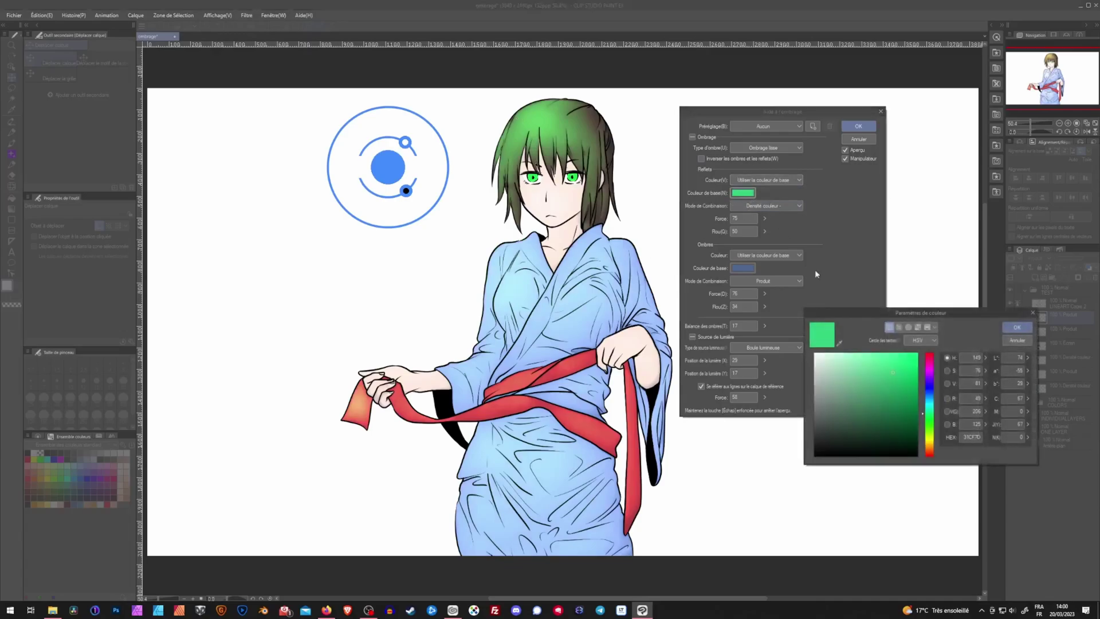
pyautogui.click(927, 446)
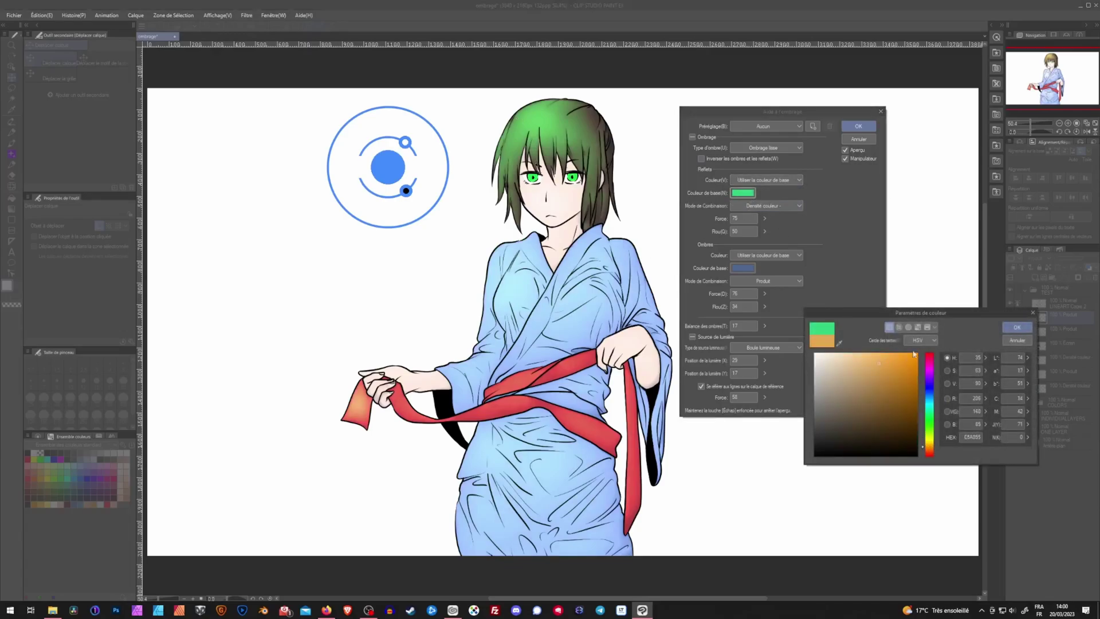
pyautogui.click(1017, 327)
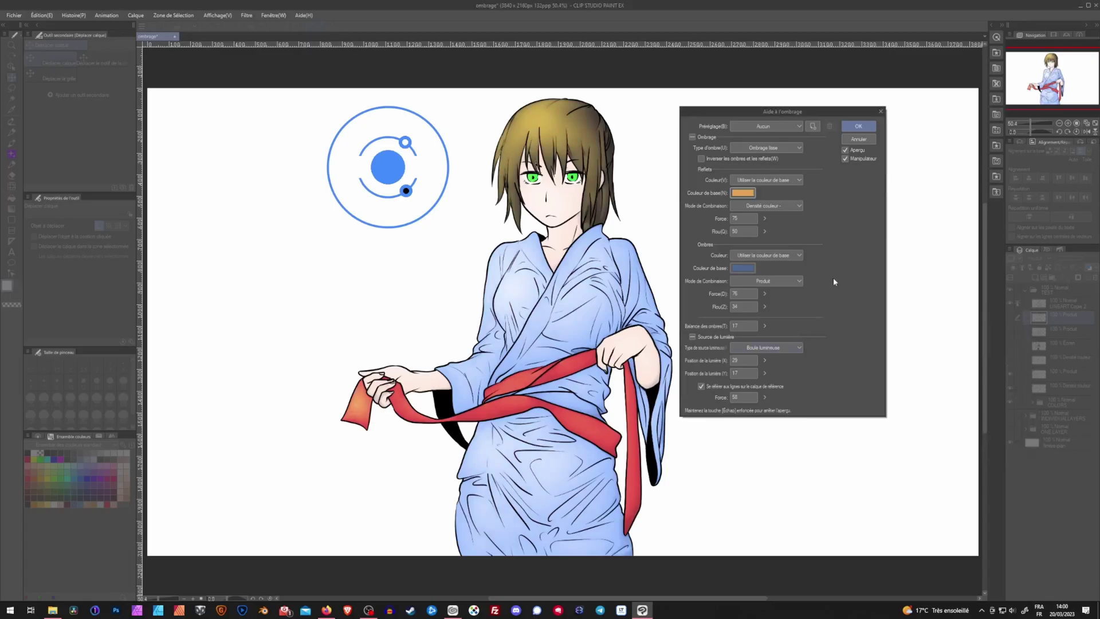
# Try Normal, Écran and Densité couleur - for highlights, settling on Ajouter (éclat)
pyautogui.click(778, 208)
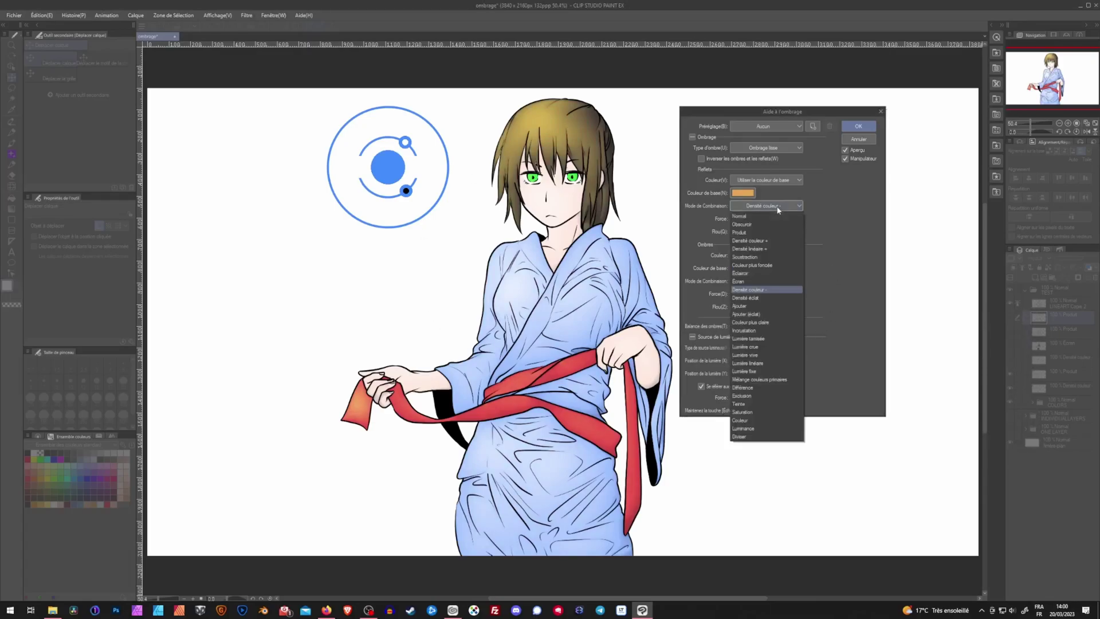
pyautogui.click(771, 215)
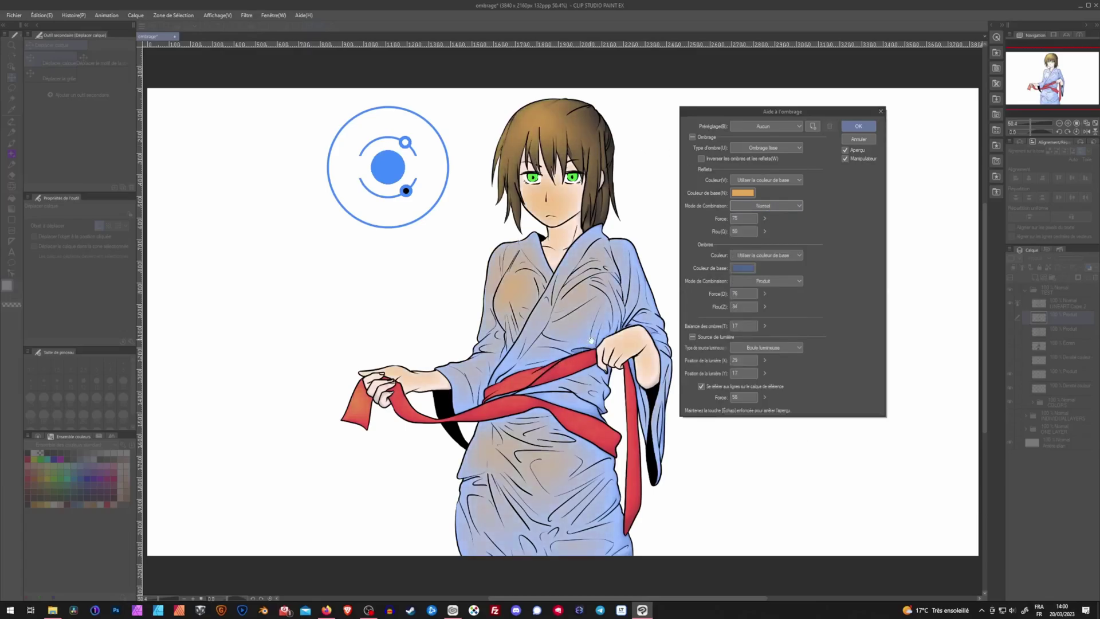
pyautogui.click(780, 203)
pyautogui.click(768, 281)
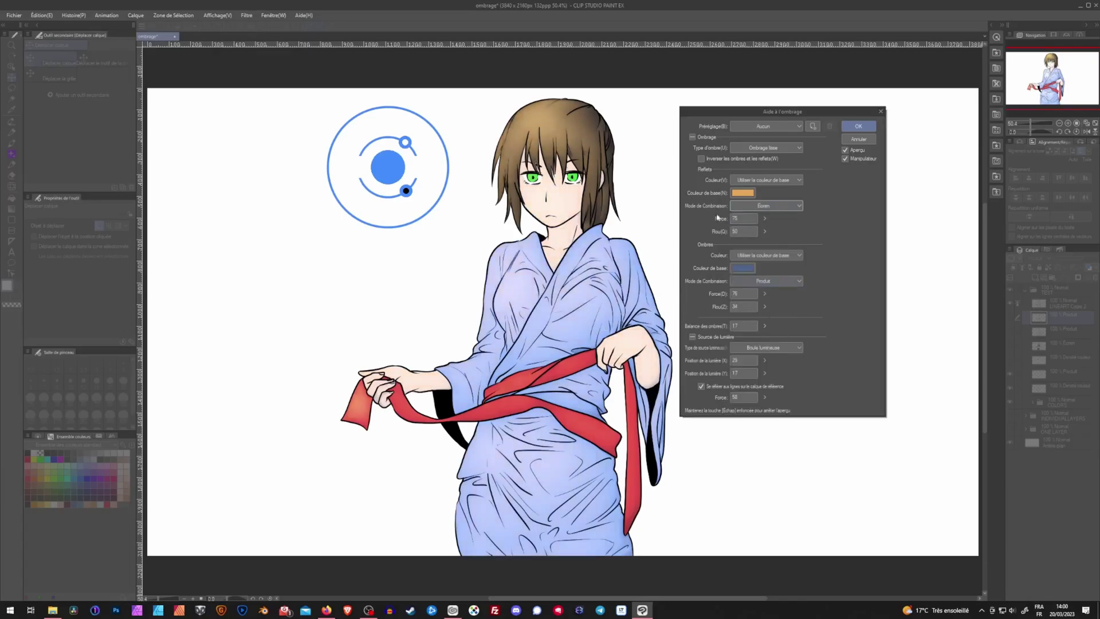
pyautogui.click(779, 205)
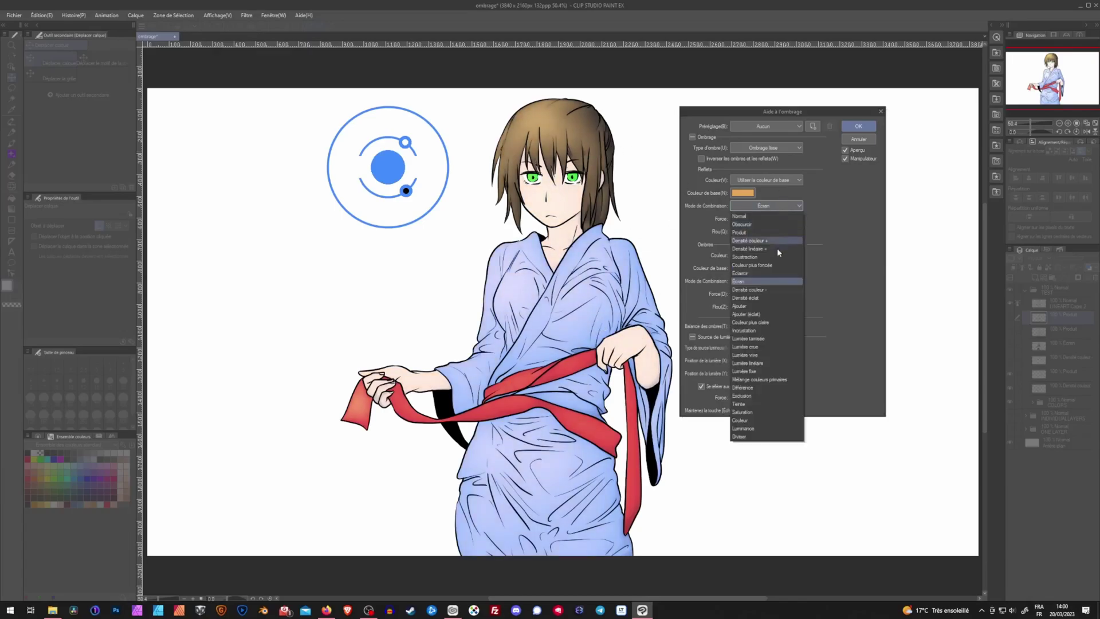
pyautogui.click(769, 289)
pyautogui.click(765, 205)
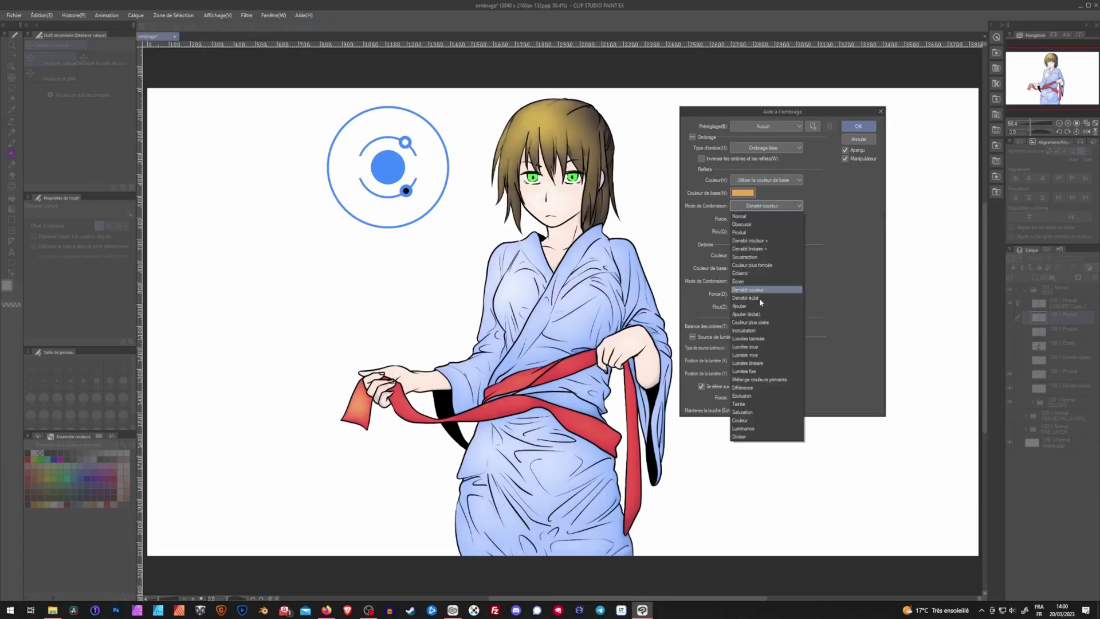
pyautogui.click(747, 314)
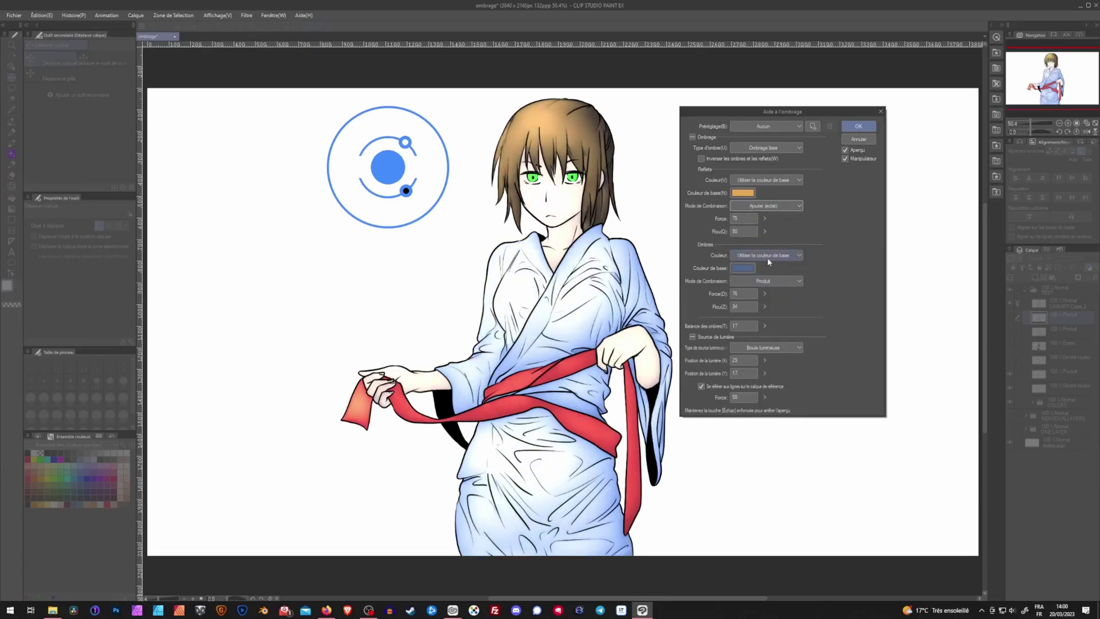
# Try Densité couleur + on the shadows, then return them to Produit
pyautogui.click(754, 282)
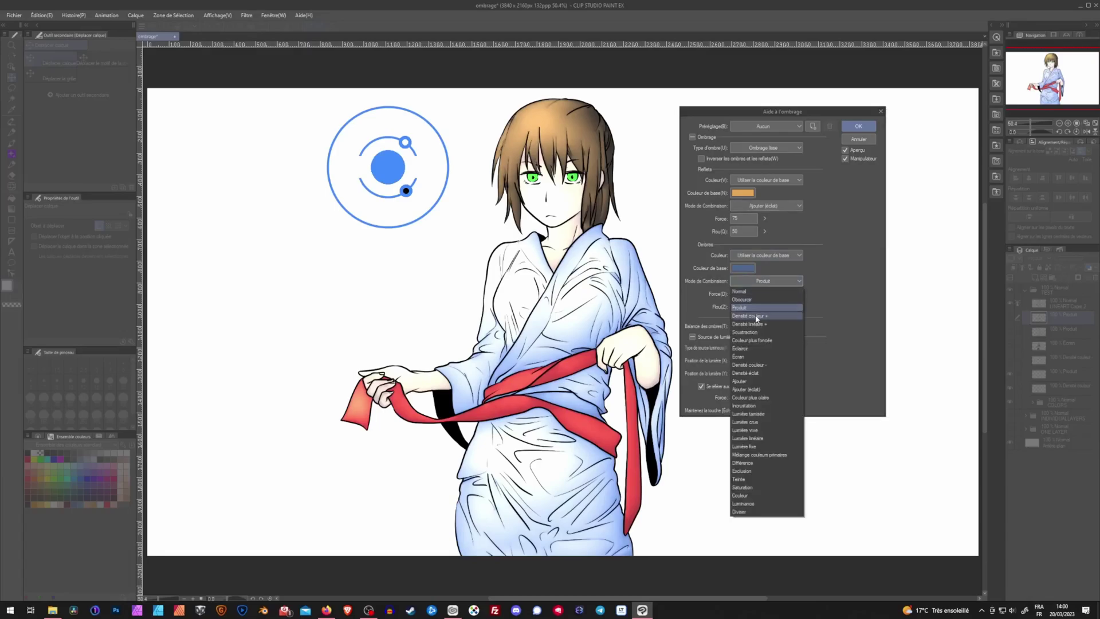
pyautogui.click(757, 315)
pyautogui.click(767, 281)
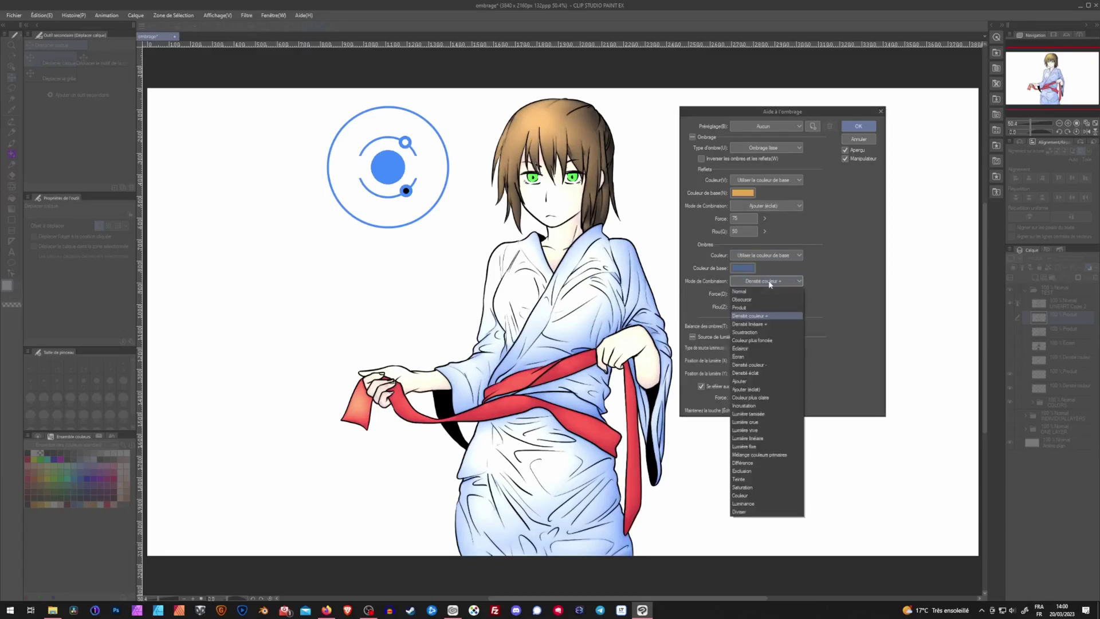
pyautogui.click(795, 316)
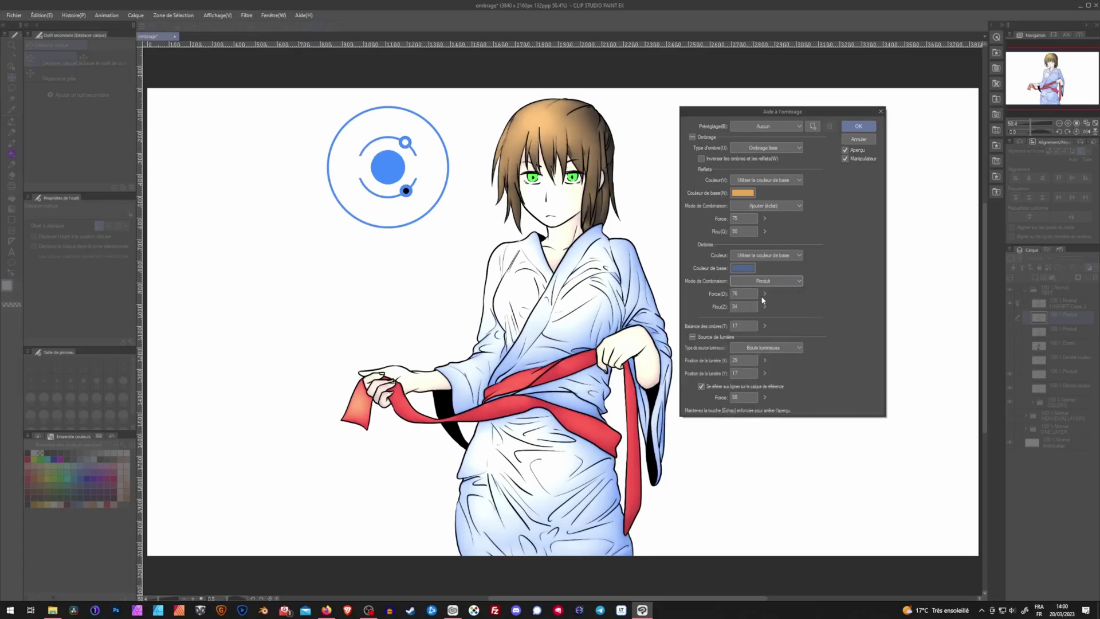
# Lower shadow strength and, after trying 0 and 100, set Balance des ombres to 48
pyautogui.moveTo(765, 294)
pyautogui.mouseDown()
pyautogui.moveTo(768, 311)
pyautogui.moveTo(768, 289)
pyautogui.mouseUp()
pyautogui.click(766, 325)
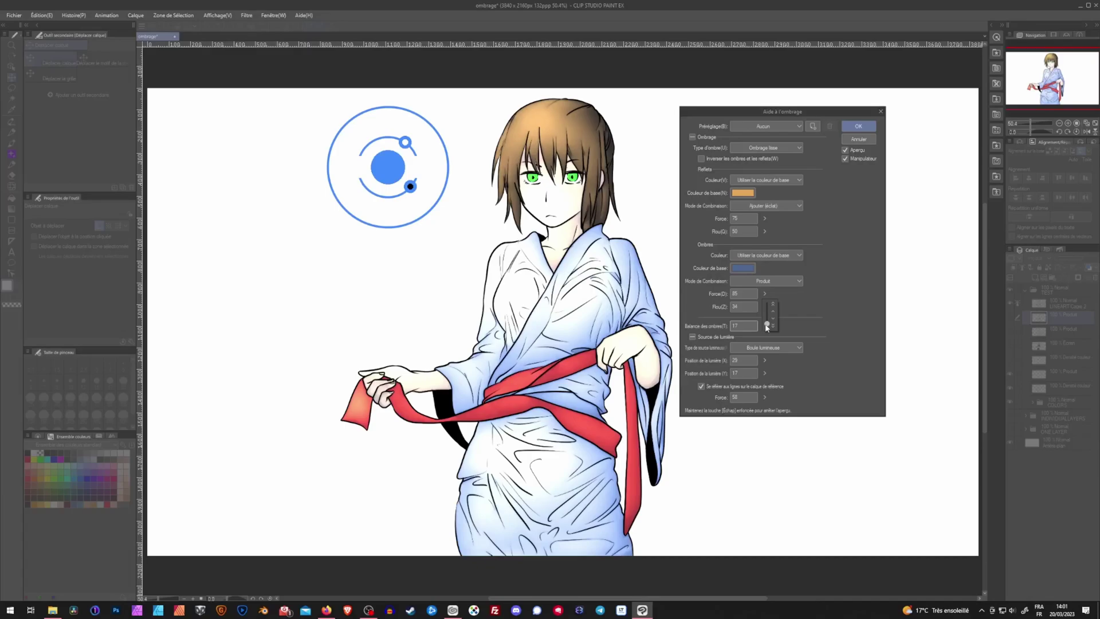
pyautogui.moveTo(767, 324); pyautogui.dragTo(767, 332)
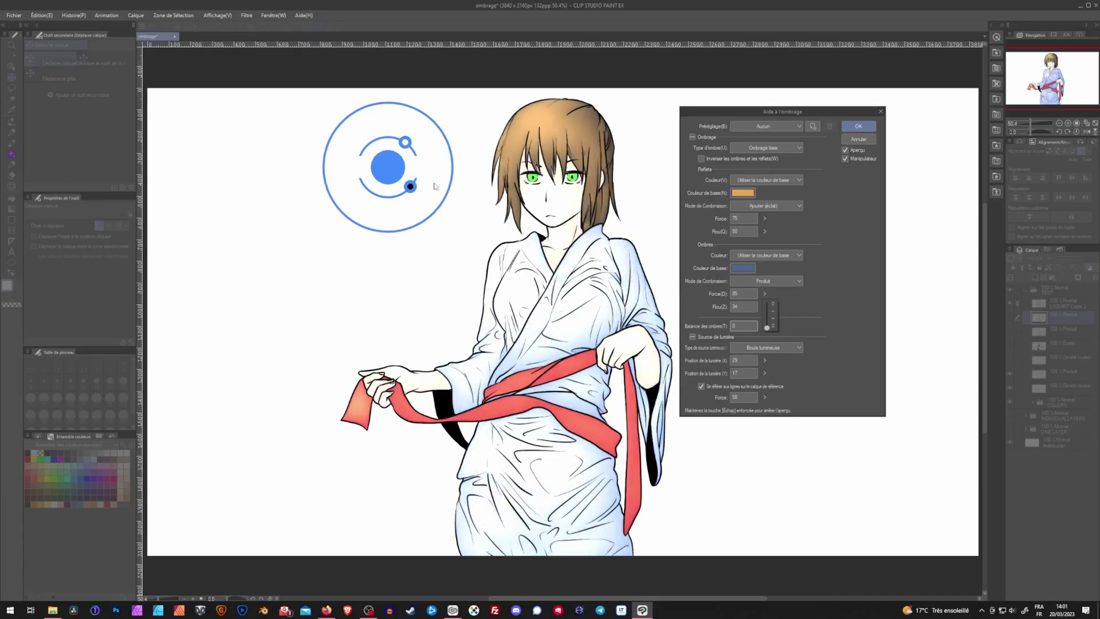
pyautogui.click(767, 327)
pyautogui.moveTo(767, 327); pyautogui.dragTo(766, 302)
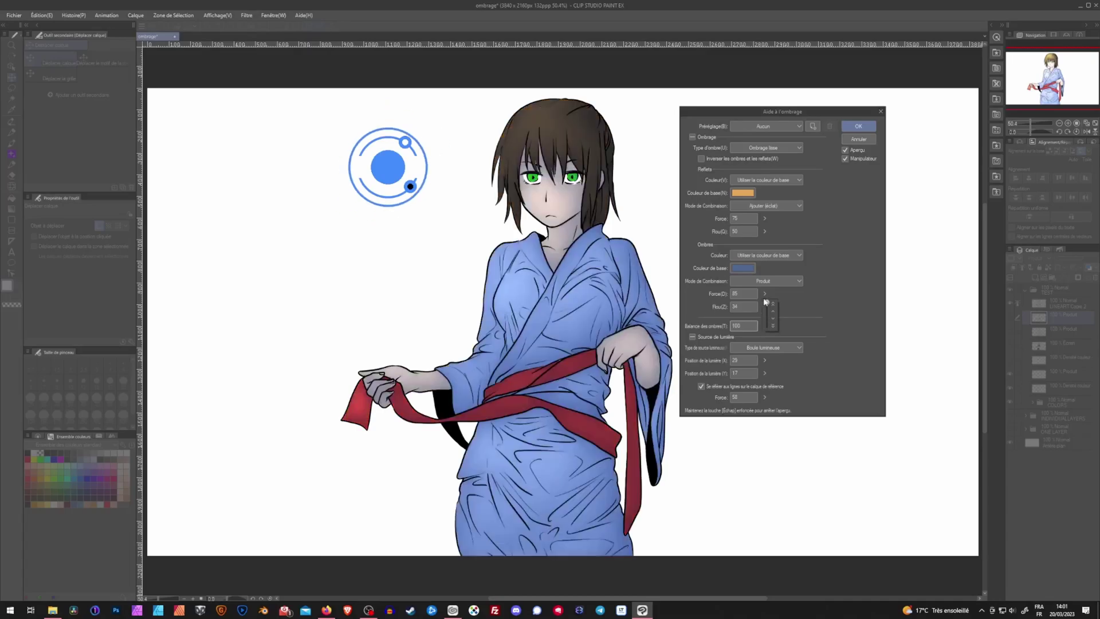
pyautogui.click(765, 315)
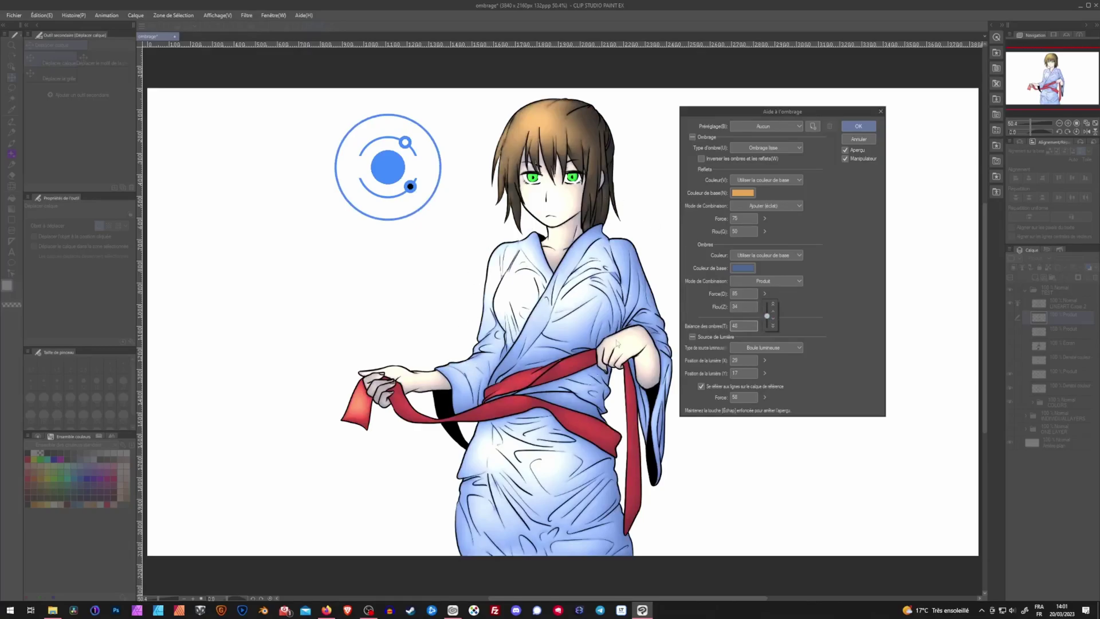
# Move the light source around, ending beside the girl's face at X 35, Y 24
pyautogui.moveTo(388, 167); pyautogui.dragTo(429, 216)
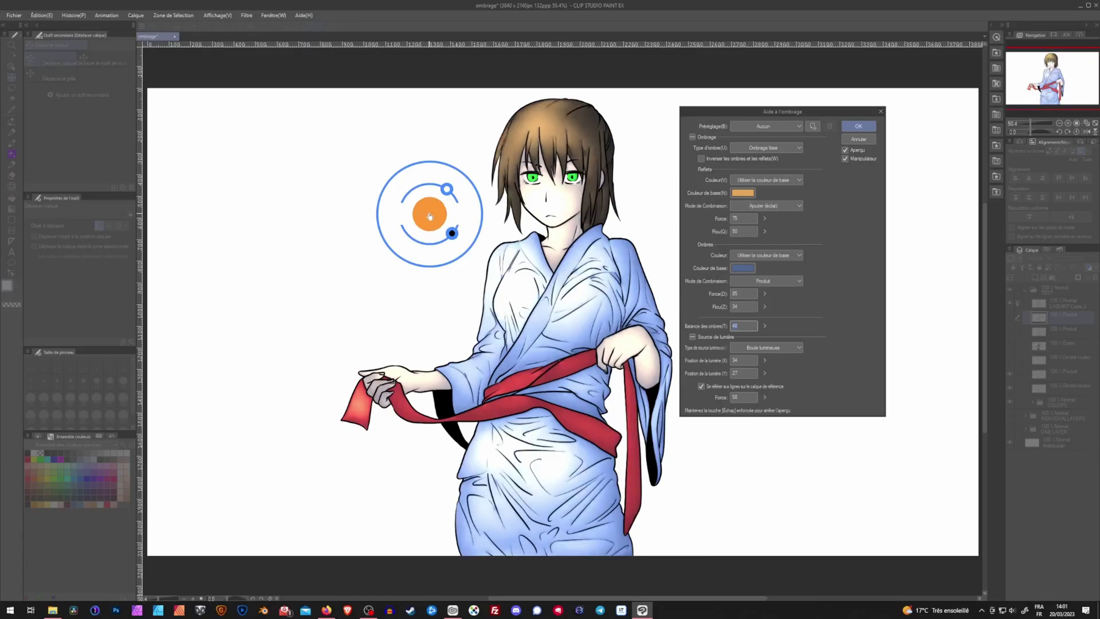
pyautogui.moveTo(430, 215); pyautogui.dragTo(179, 117)
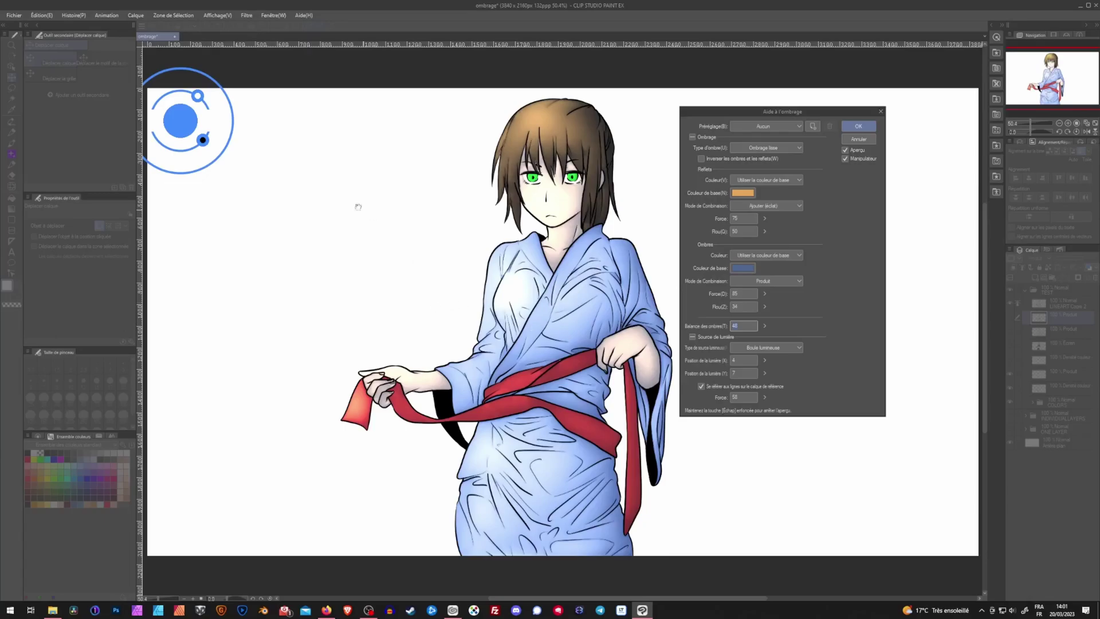
pyautogui.moveTo(173, 128); pyautogui.dragTo(432, 211)
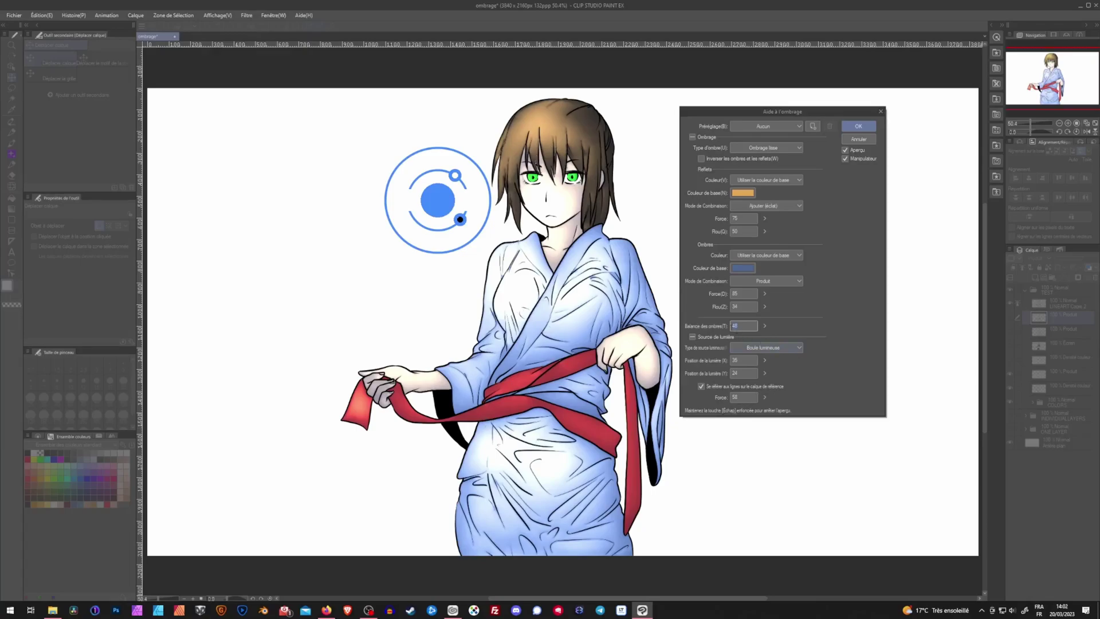
# Use Lumière parallèle and angle the light to 41°, shining down-right across the figure
pyautogui.click(768, 348)
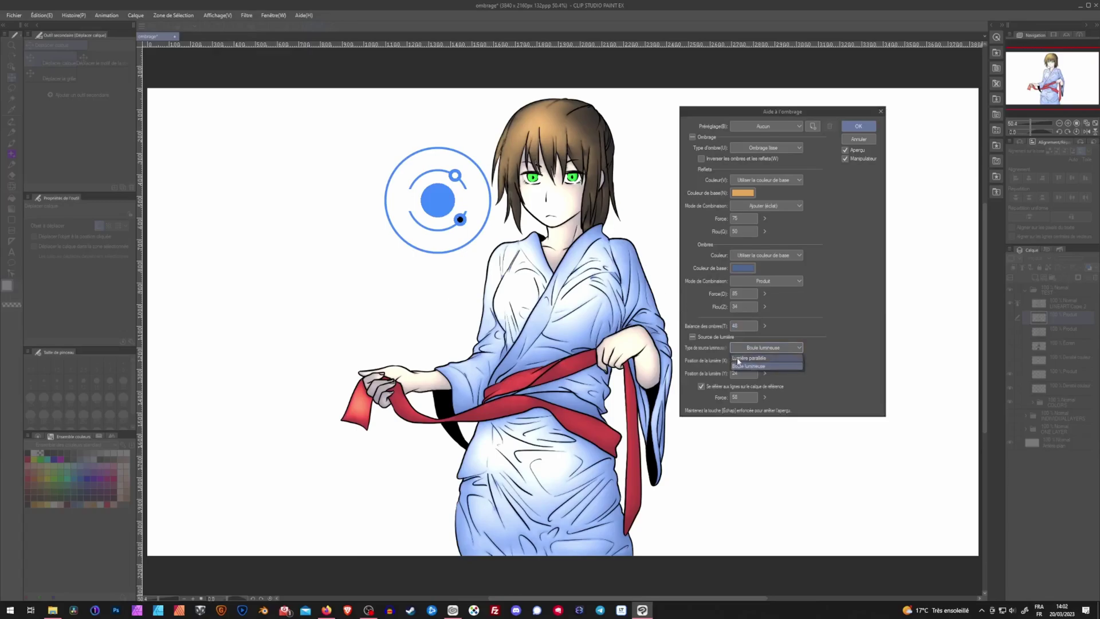
pyautogui.click(745, 357)
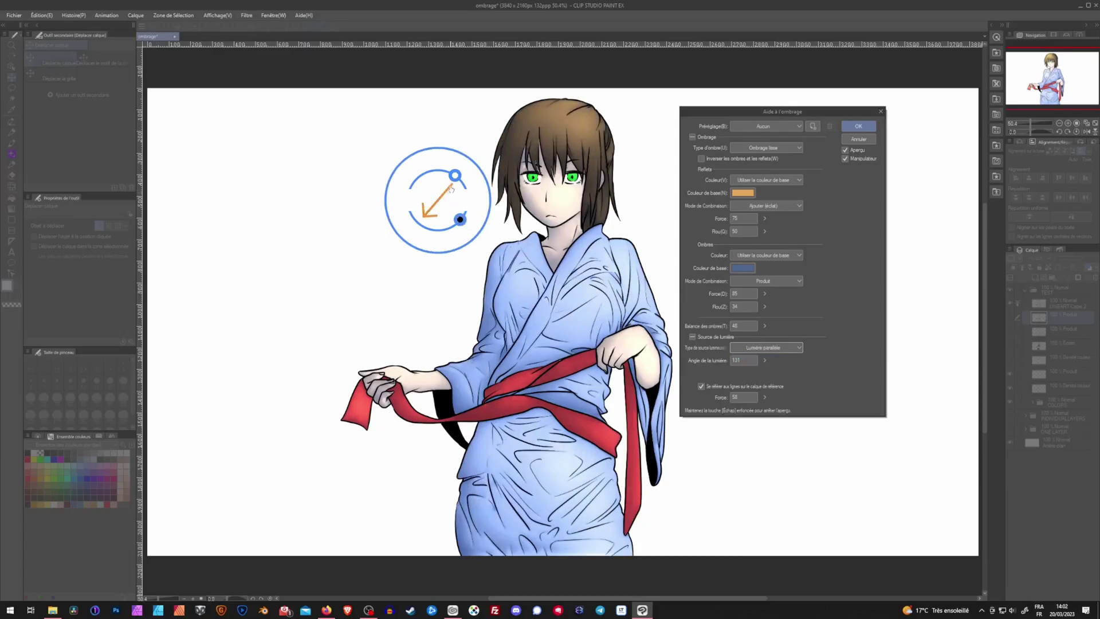
pyautogui.moveTo(439, 195); pyautogui.dragTo(198, 144)
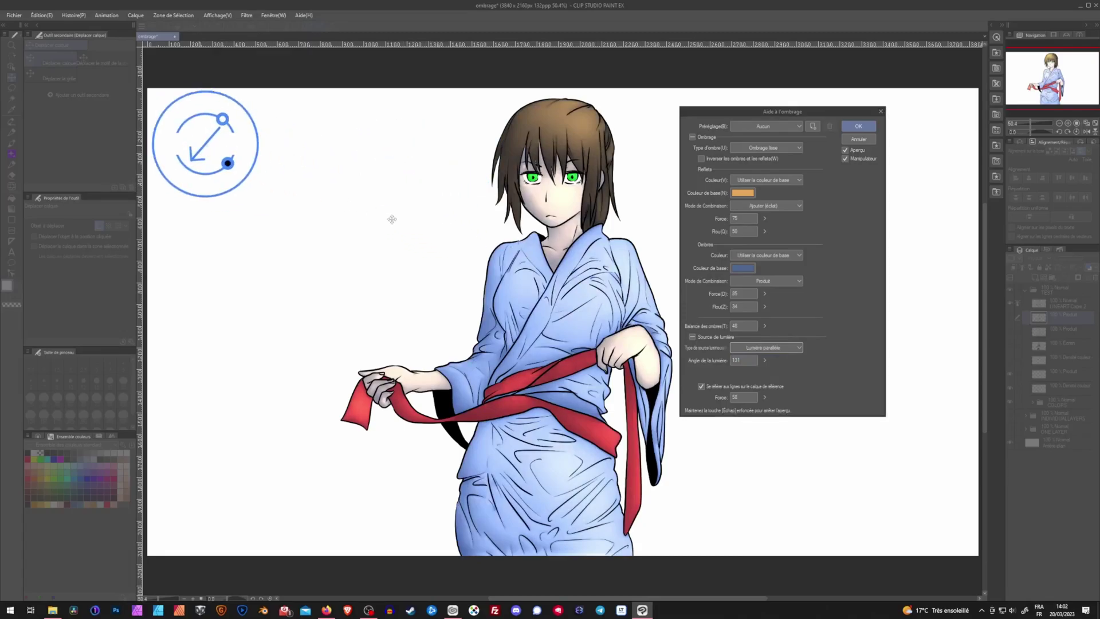
pyautogui.moveTo(390, 218)
pyautogui.mouseDown()
pyautogui.moveTo(412, 210)
pyautogui.moveTo(392, 192)
pyautogui.moveTo(423, 216)
pyautogui.moveTo(380, 222)
pyautogui.moveTo(420, 210)
pyautogui.mouseUp()
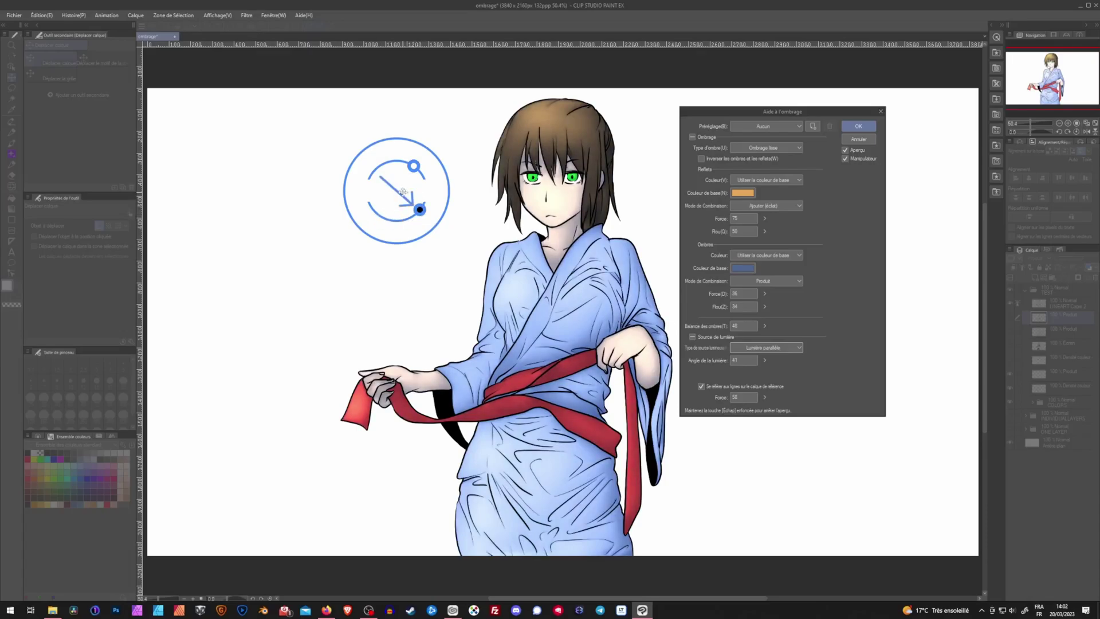
pyautogui.moveTo(393, 190)
pyautogui.mouseDown()
pyautogui.moveTo(225, 152)
pyautogui.moveTo(442, 203)
pyautogui.mouseUp()
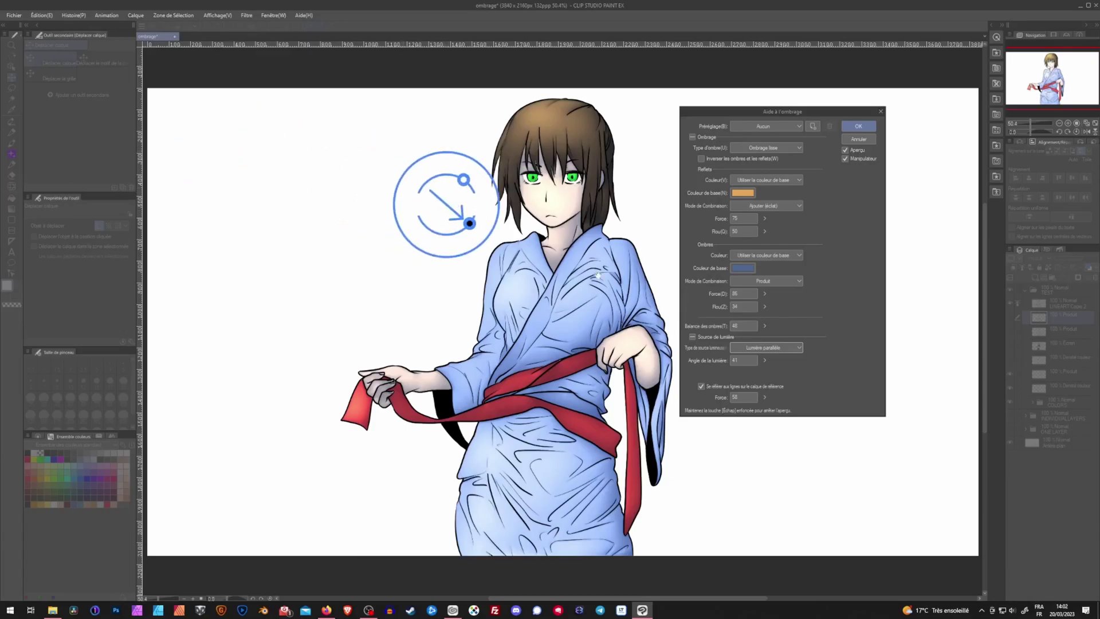
# Return to Boule lumineuse and toggle Se référer aux lignes off and back on
pyautogui.click(772, 348)
pyautogui.click(768, 359)
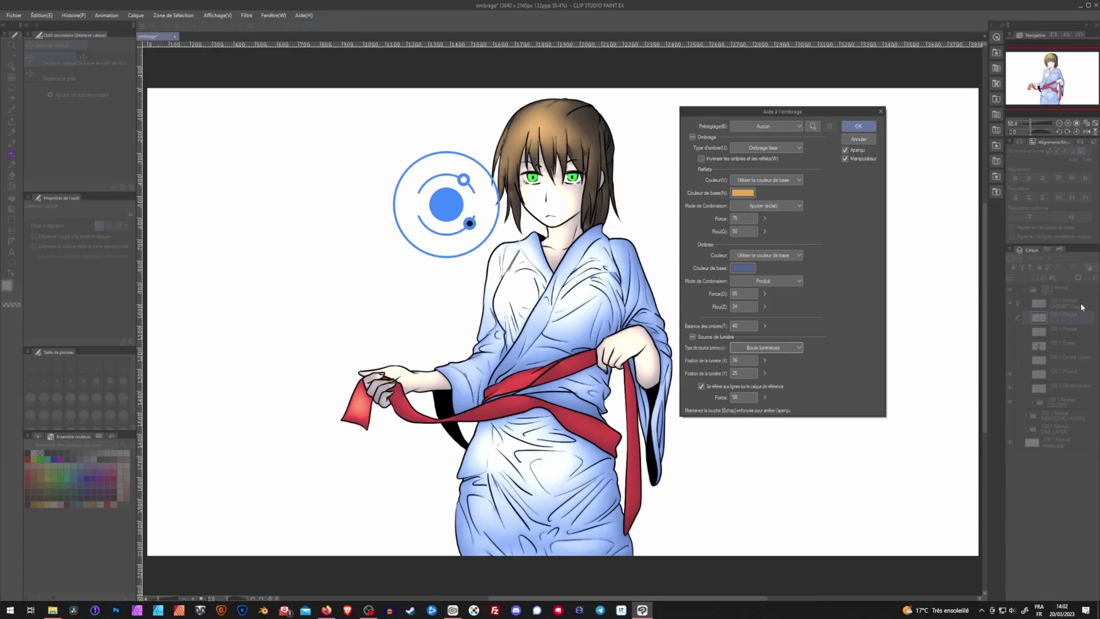
pyautogui.click(700, 385)
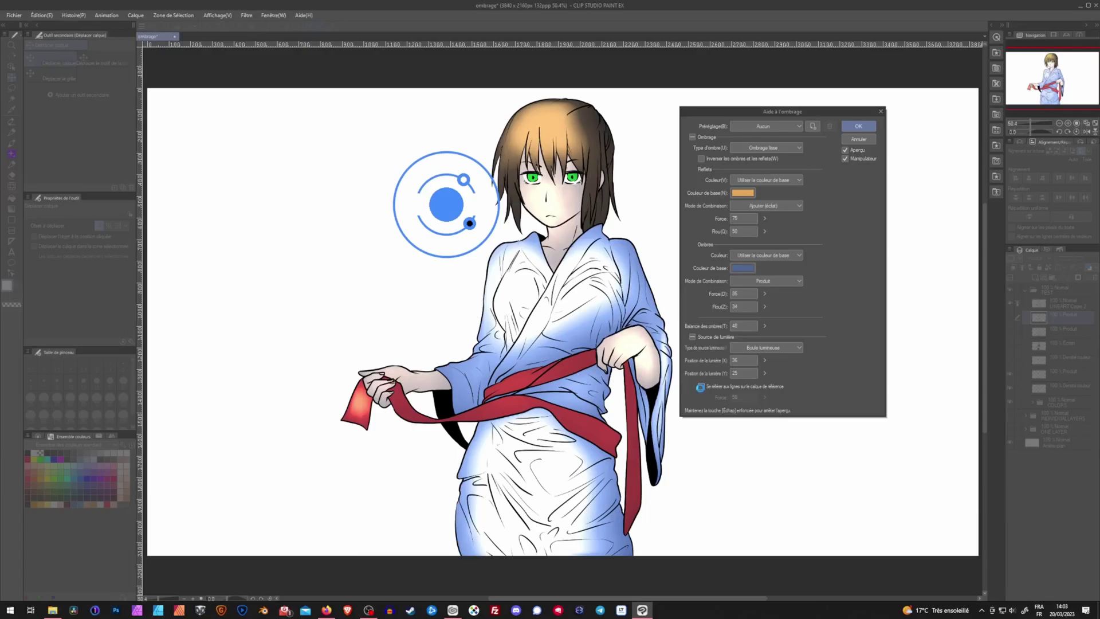
pyautogui.click(700, 387)
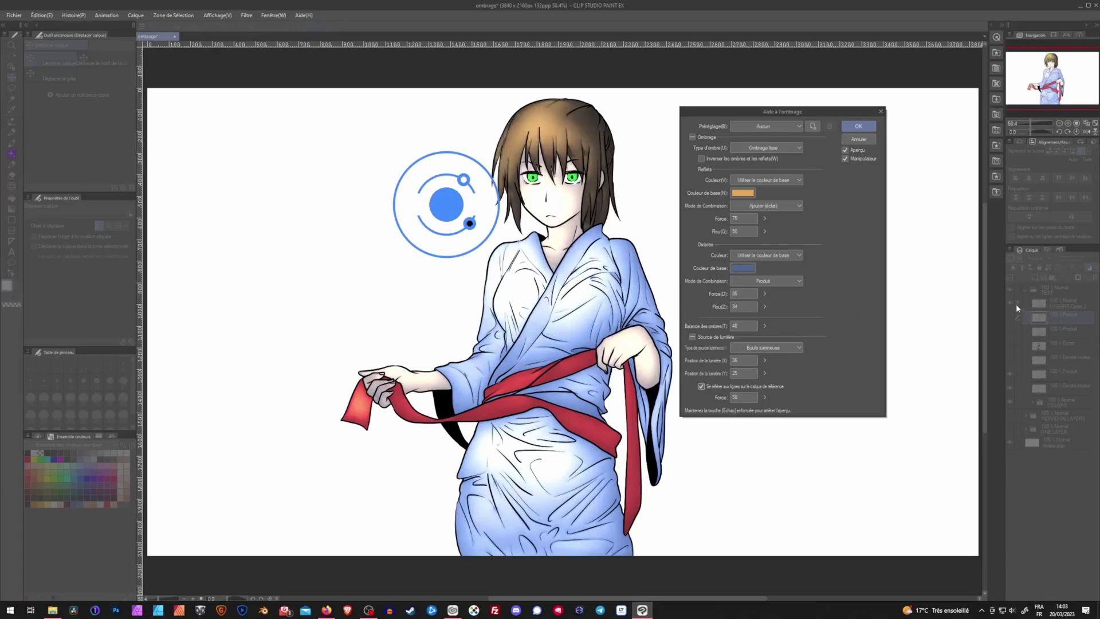
# Set Type d'ombre to Cel shading, undoing a trial level-range change
pyautogui.click(793, 147)
pyautogui.click(758, 163)
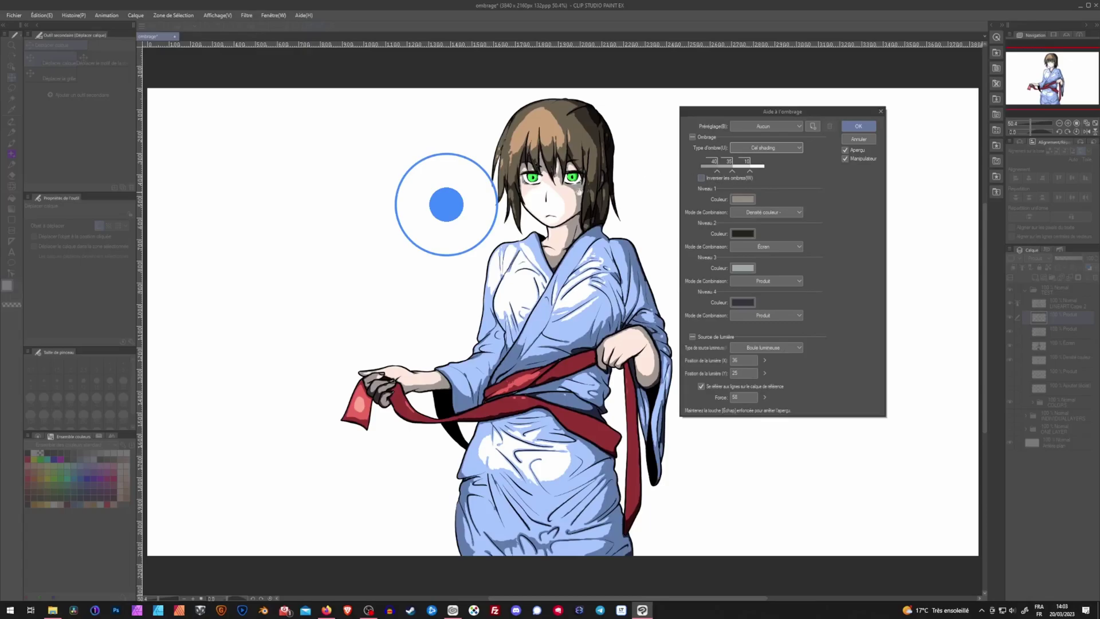
pyautogui.moveTo(750, 172)
pyautogui.mouseDown()
pyautogui.moveTo(759, 173)
pyautogui.moveTo(730, 177)
pyautogui.mouseUp()
pyautogui.hotkey('ctrl', 'z')
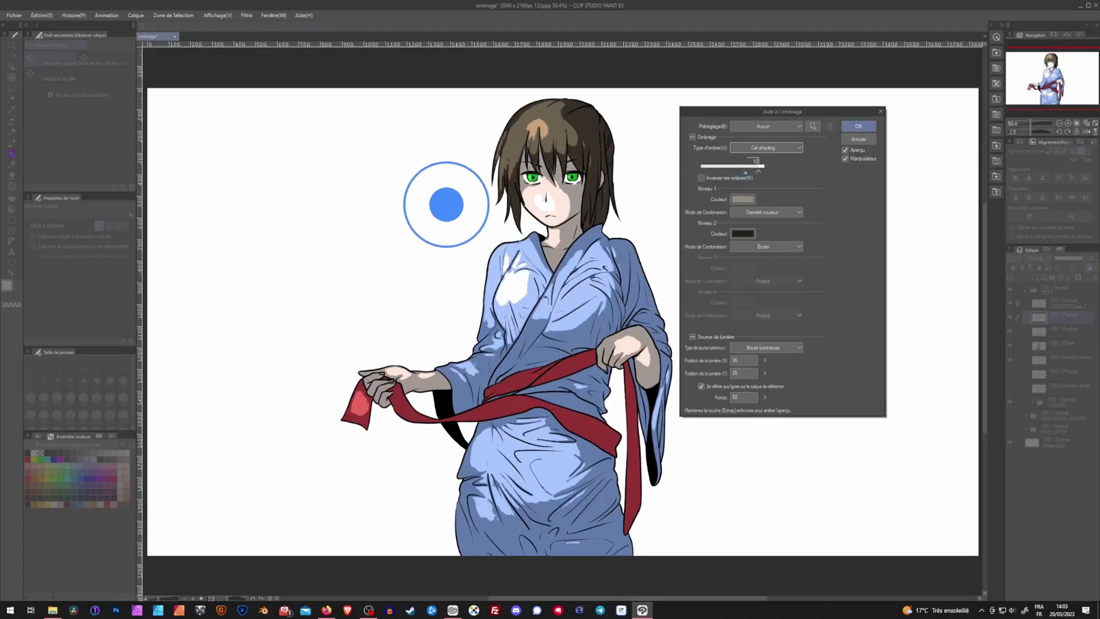
pyautogui.hotkey('ctrl', 'z')
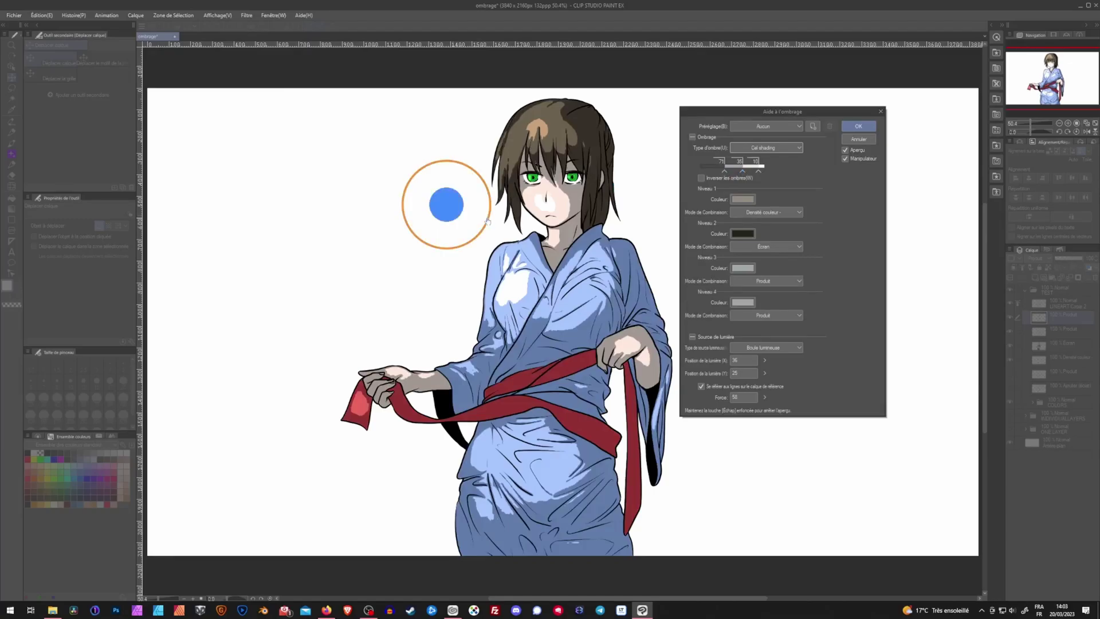
pyautogui.hotkey('ctrl', 'z')
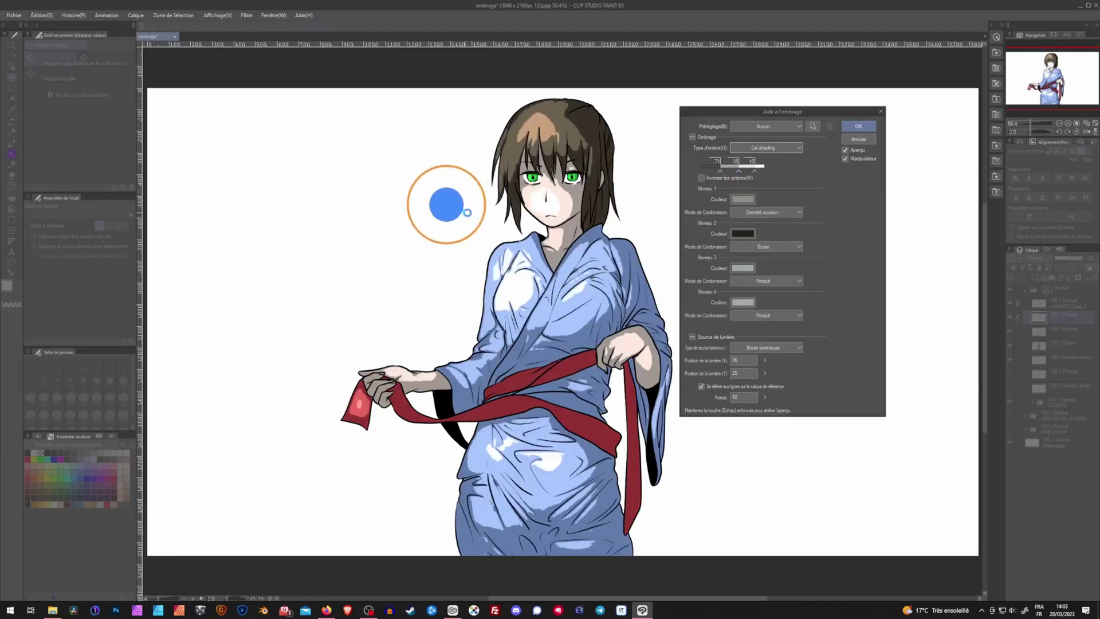
# Enlarge the light radius, tweak level thresholds, and move the light up-left to 11, 13
pyautogui.moveTo(482, 222); pyautogui.dragTo(524, 229)
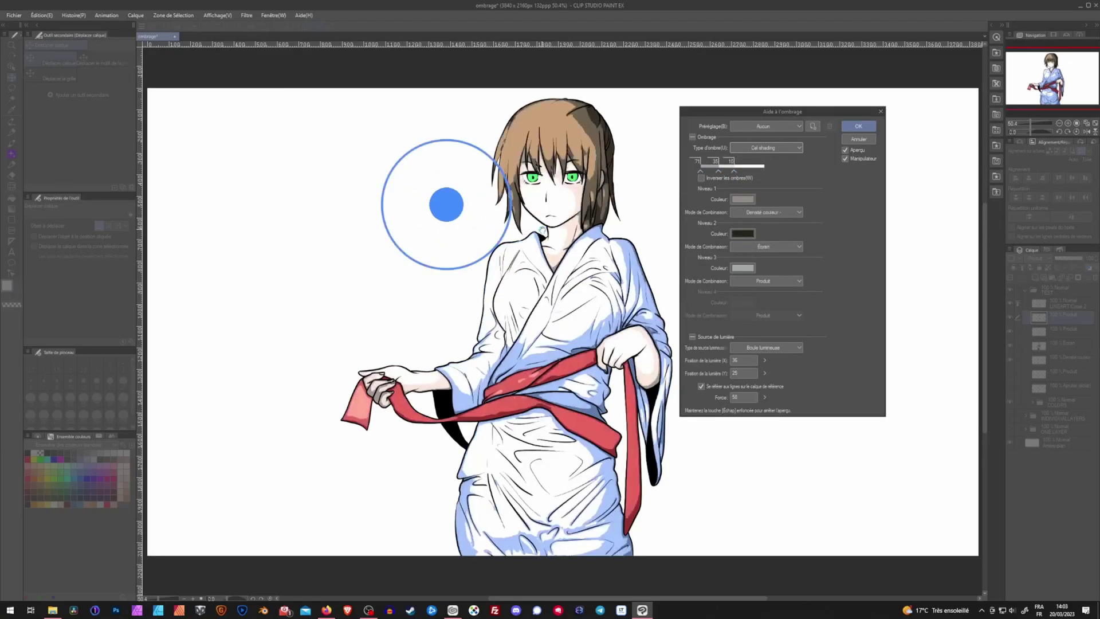
pyautogui.moveTo(700, 171); pyautogui.dragTo(682, 170)
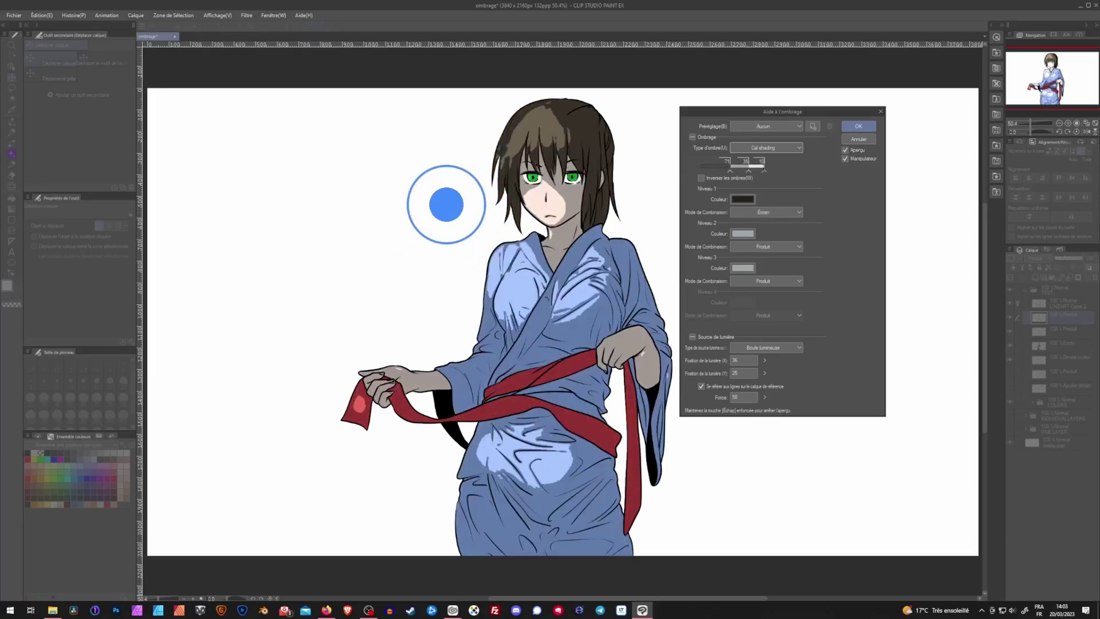
pyautogui.moveTo(487, 217); pyautogui.dragTo(500, 216)
pyautogui.click(449, 216)
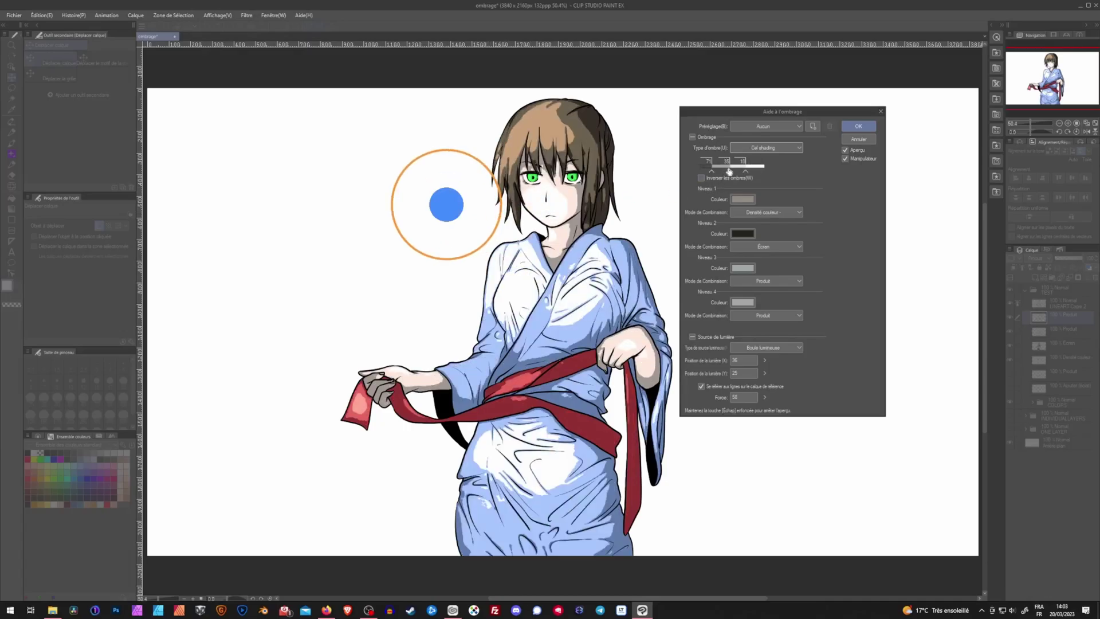
pyautogui.moveTo(730, 171); pyautogui.dragTo(752, 176)
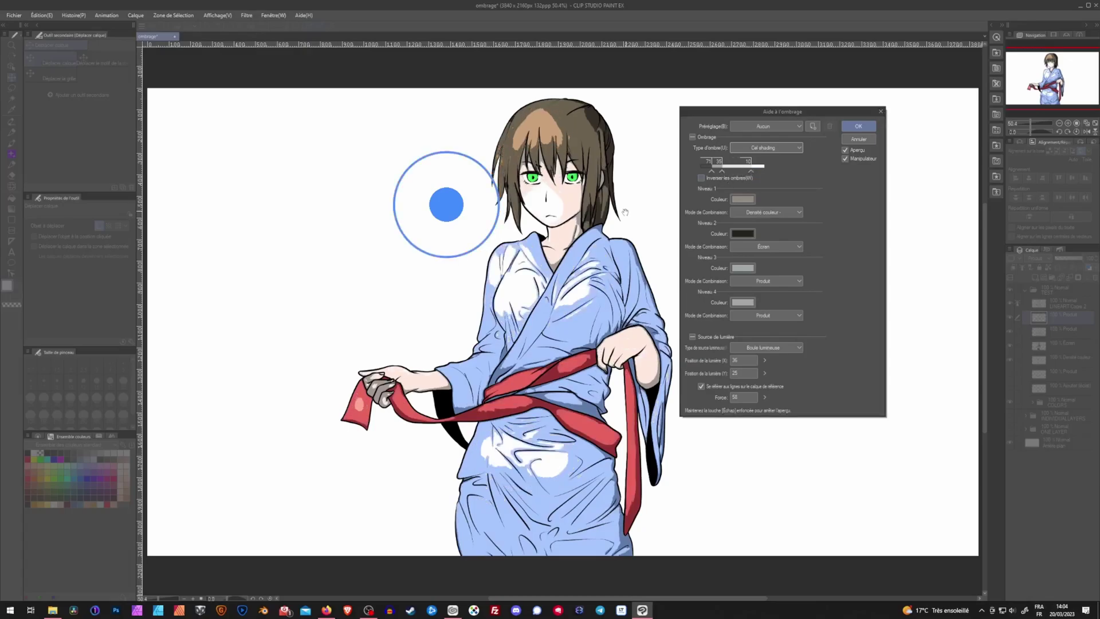
pyautogui.moveTo(449, 214); pyautogui.dragTo(241, 158)
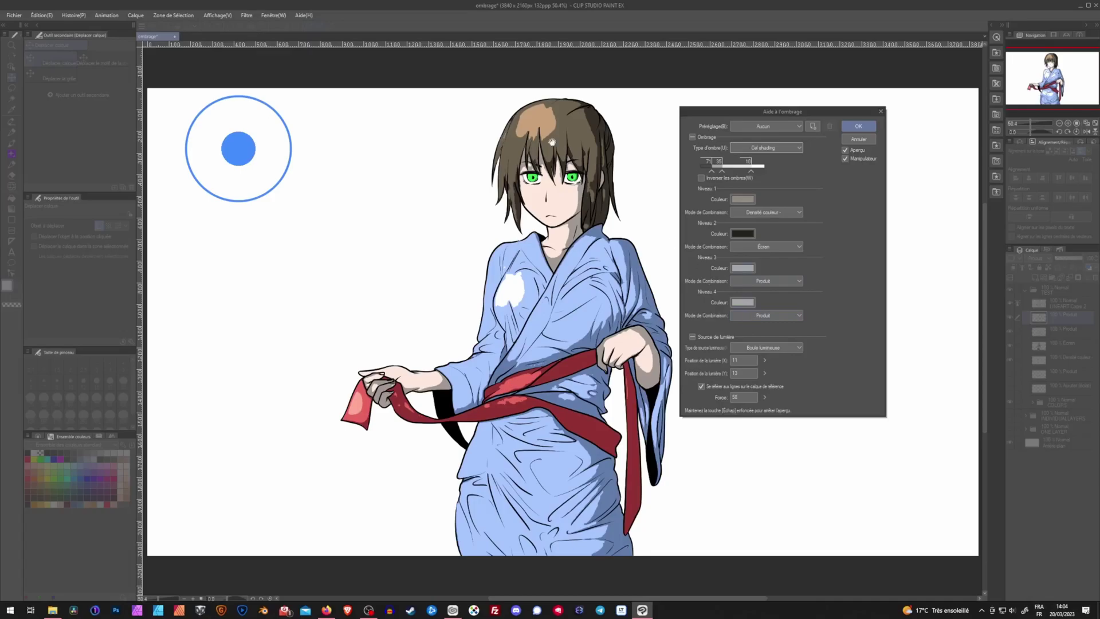
# Give shading level 1 a gold colour with Ajouter (éclat) blending
pyautogui.click(779, 214)
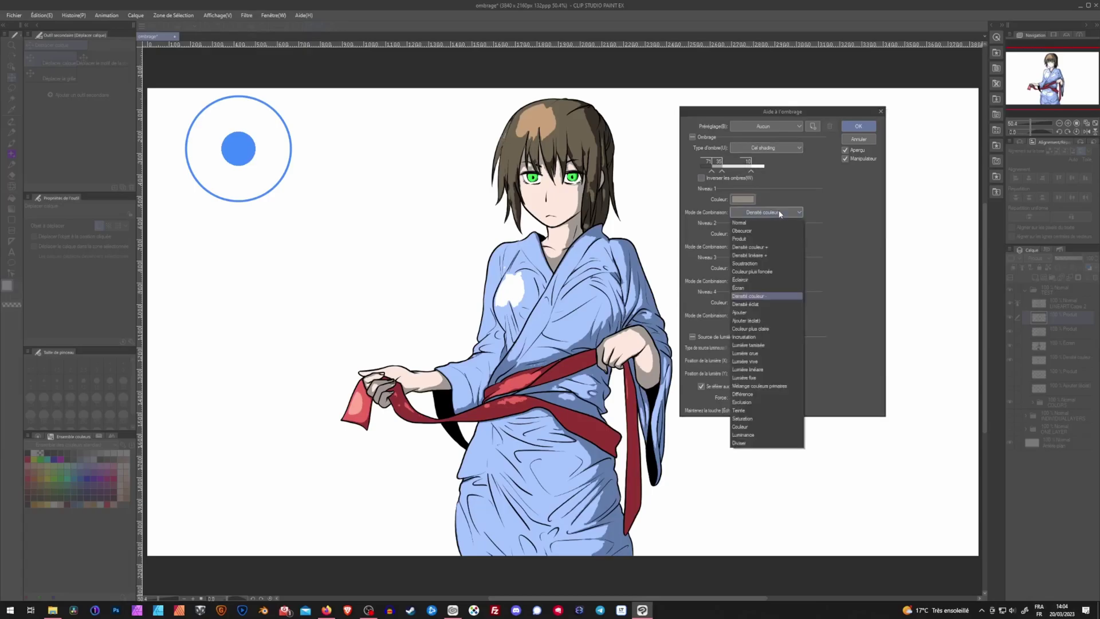
pyautogui.click(818, 207)
pyautogui.click(739, 200)
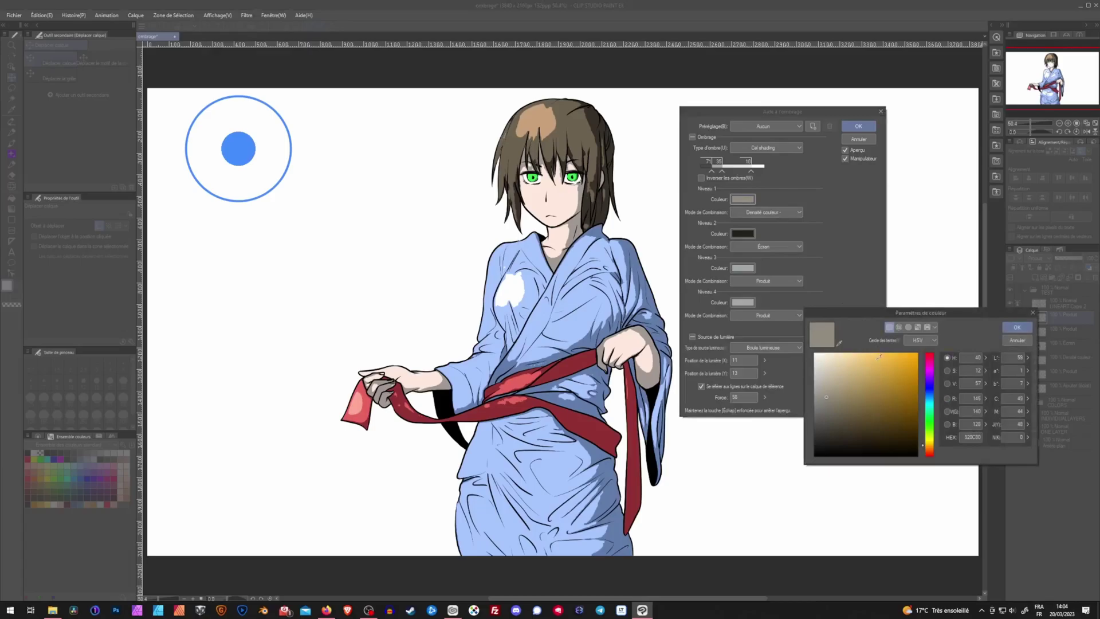
pyautogui.click(1017, 327)
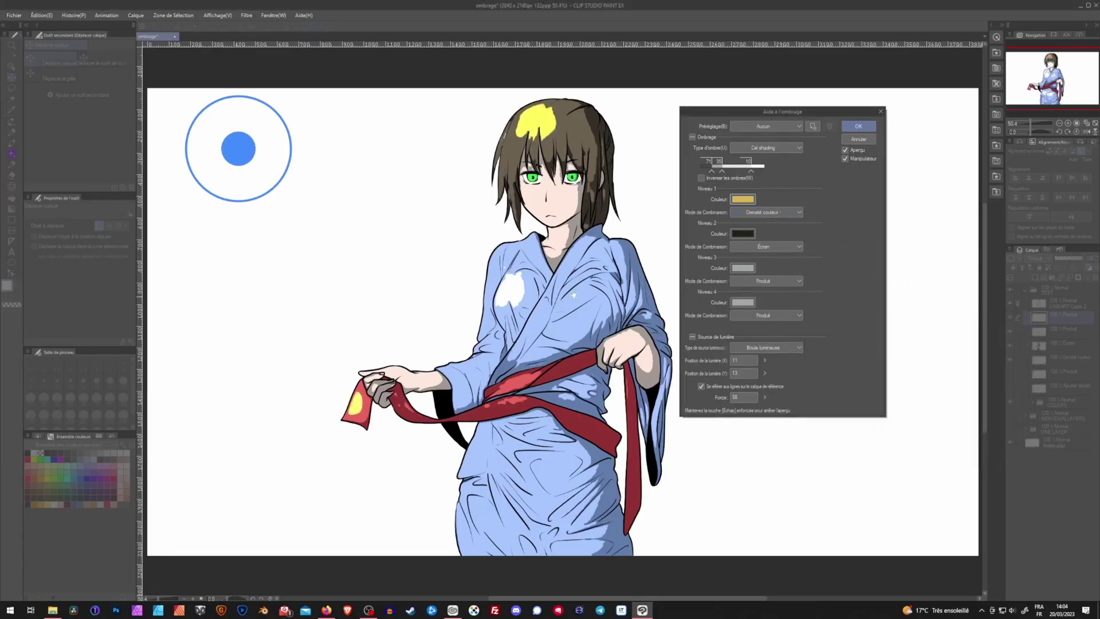
pyautogui.click(762, 213)
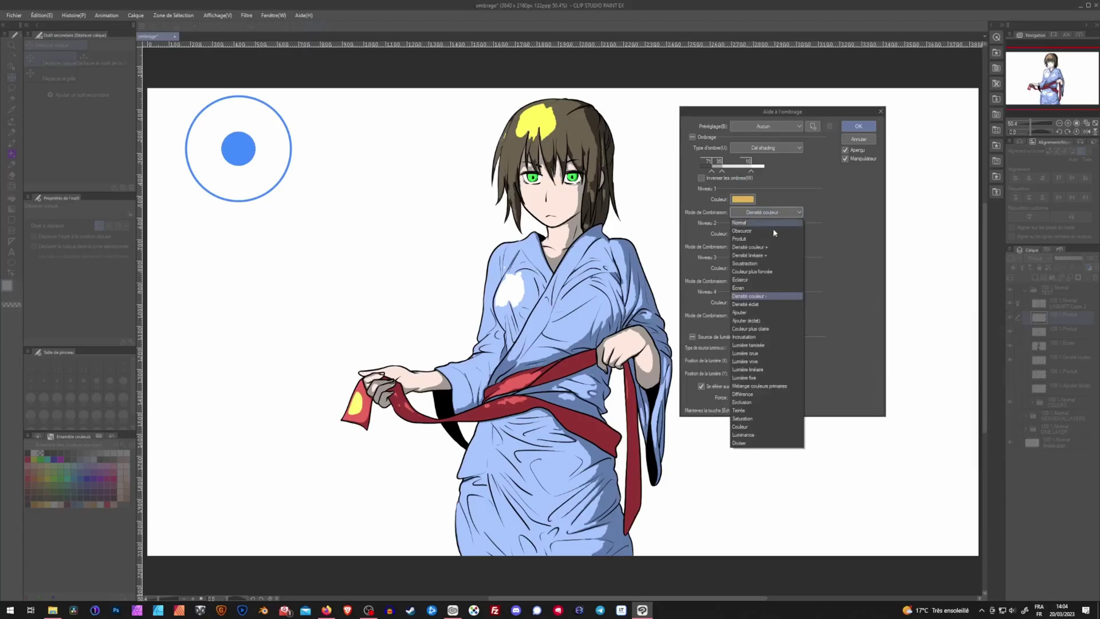
pyautogui.click(769, 322)
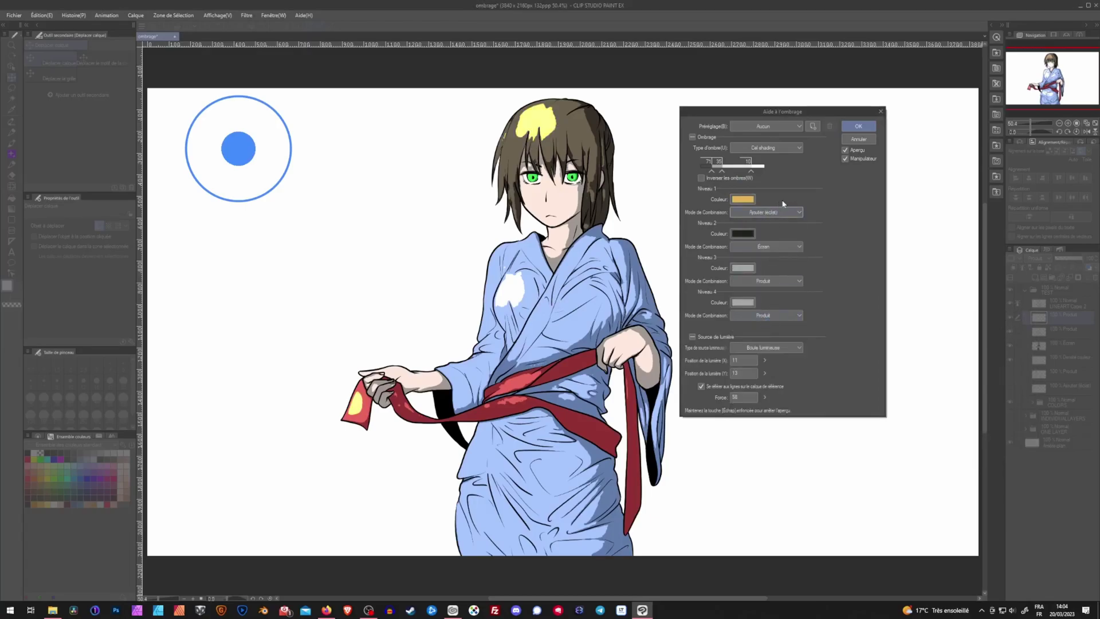
# Compare Normal blending on the second shading level, then keep it on Écran
pyautogui.click(740, 233)
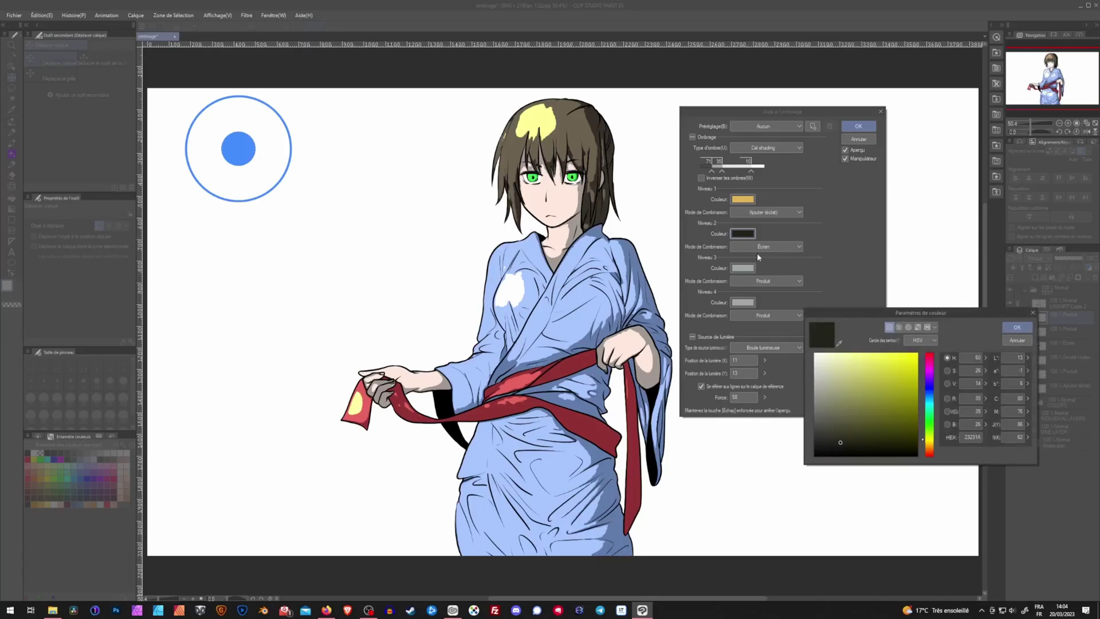
pyautogui.click(1014, 328)
pyautogui.click(767, 246)
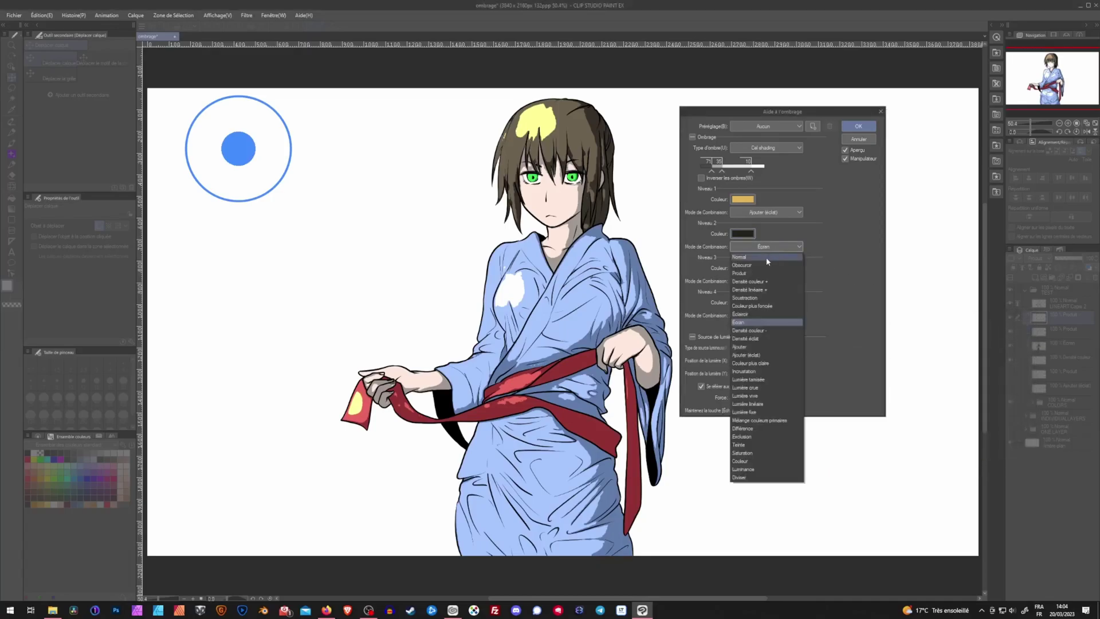
pyautogui.click(760, 260)
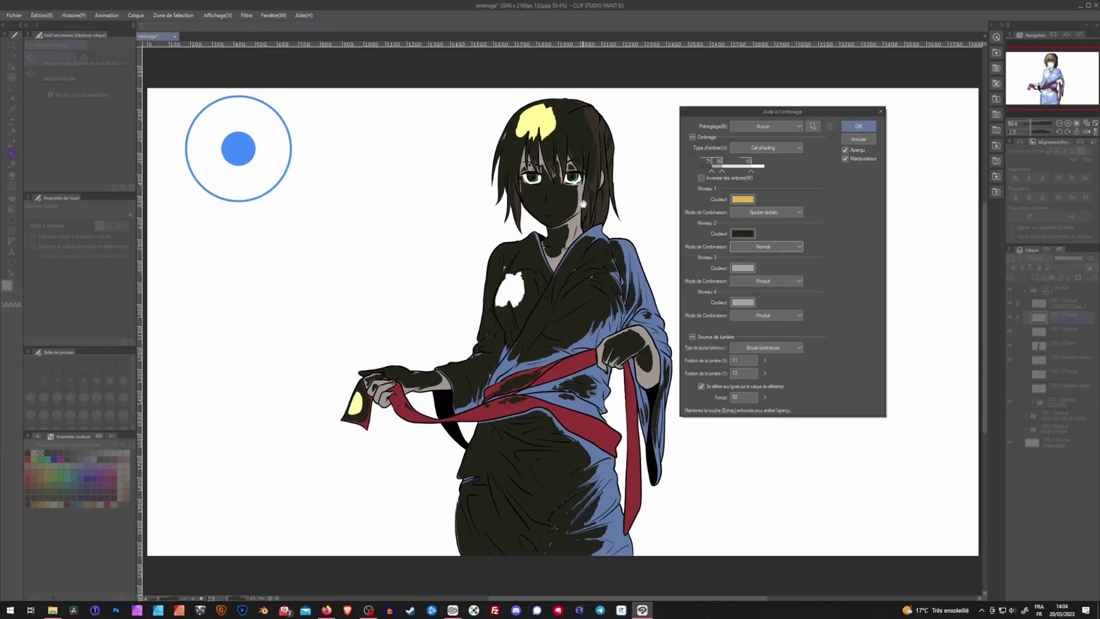
pyautogui.click(765, 245)
pyautogui.click(742, 283)
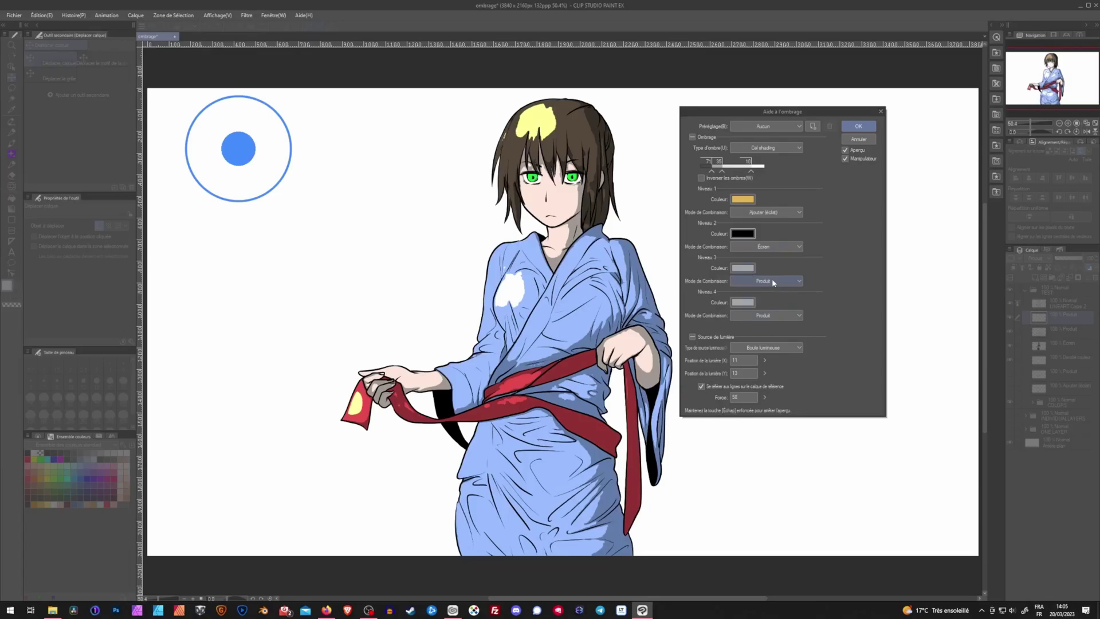
# Set the third shading level's colour to muted blue 547F95
pyautogui.click(742, 267)
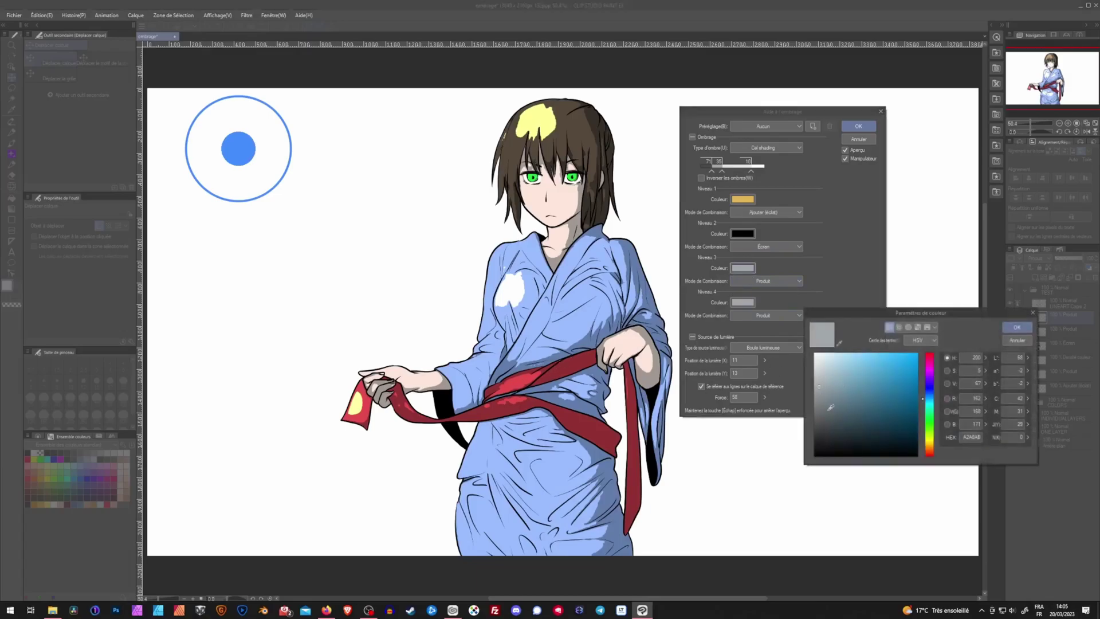
pyautogui.click(858, 396)
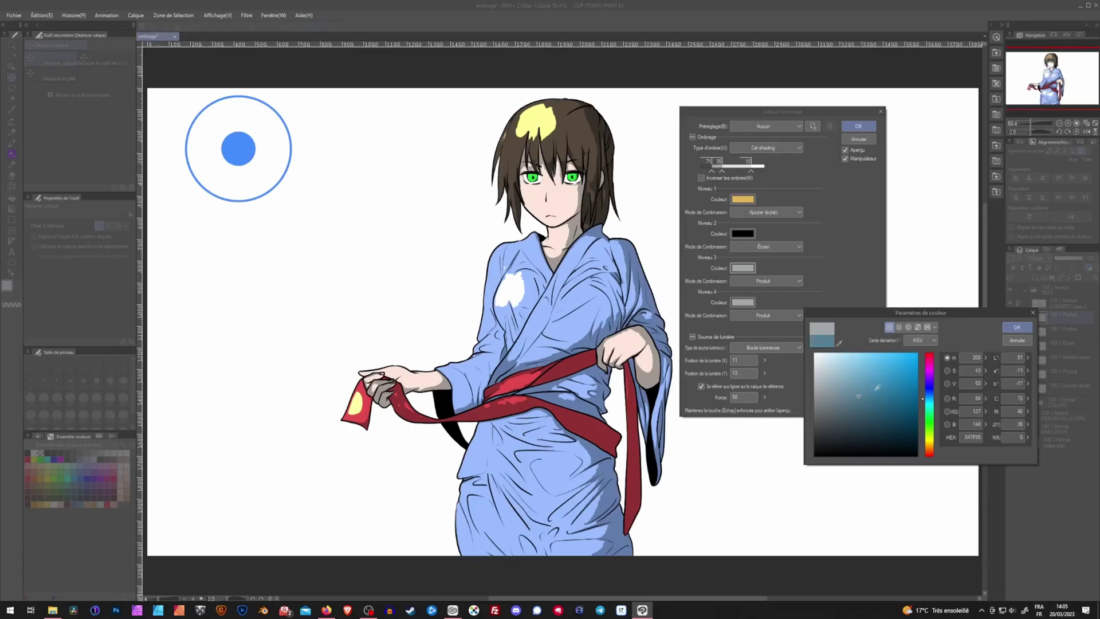
pyautogui.click(1017, 327)
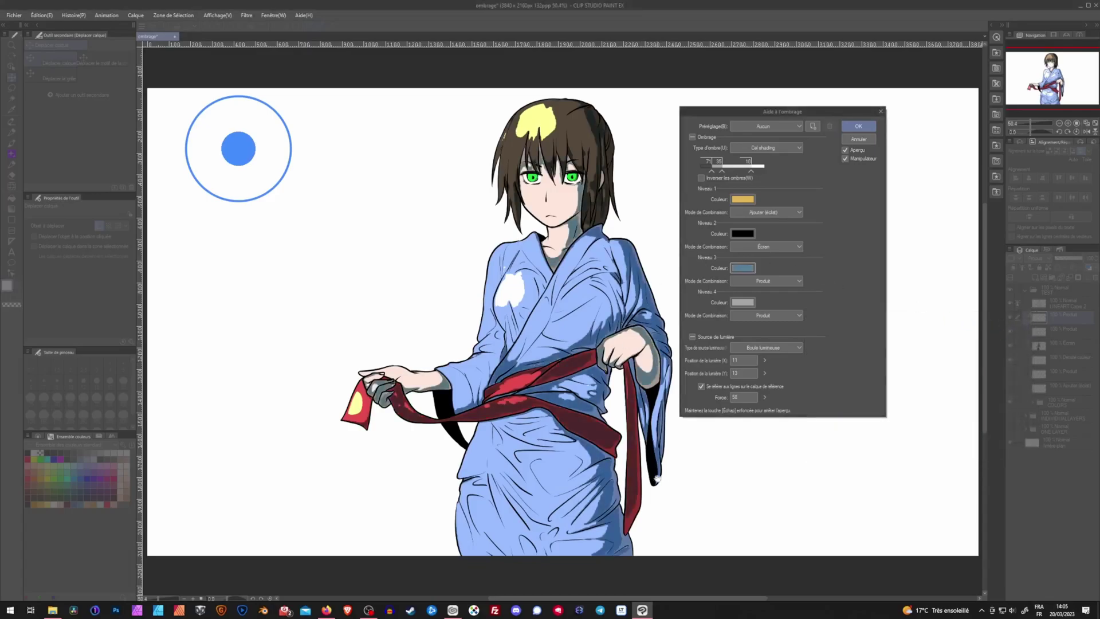
# Give the fourth shading level a light blue colour with Densité couleur + blending
pyautogui.click(740, 302)
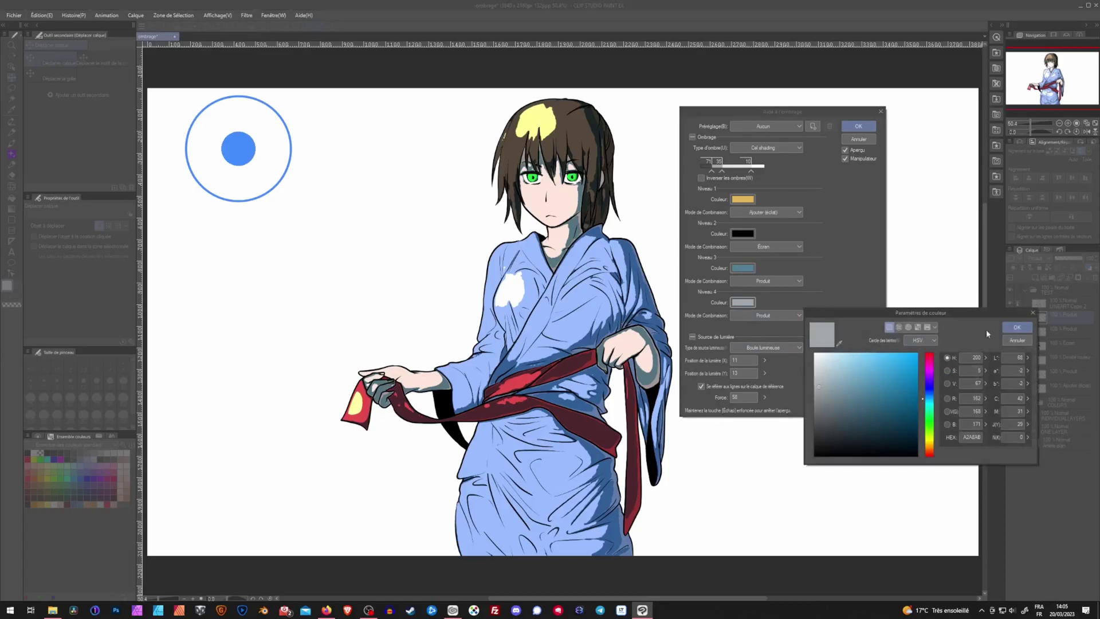
pyautogui.click(1016, 327)
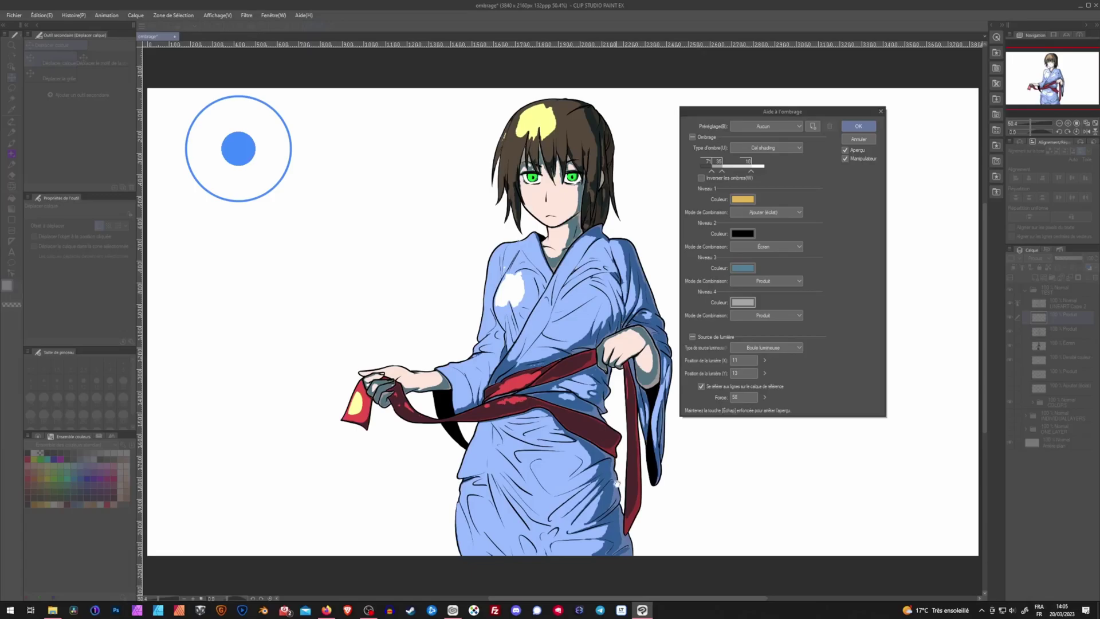
pyautogui.click(736, 302)
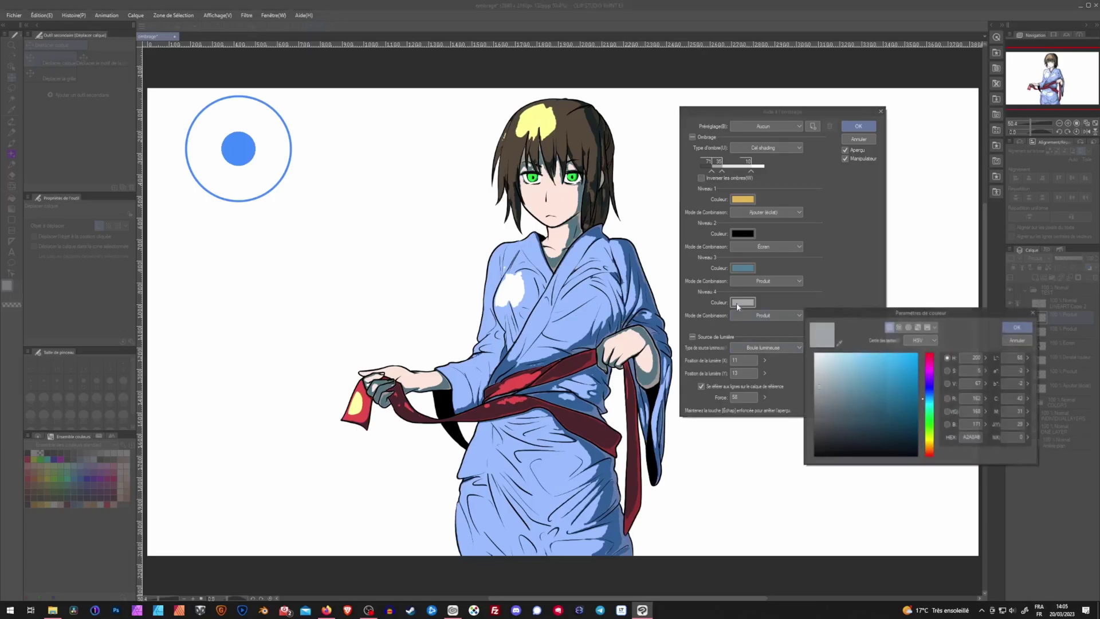
pyautogui.click(842, 368)
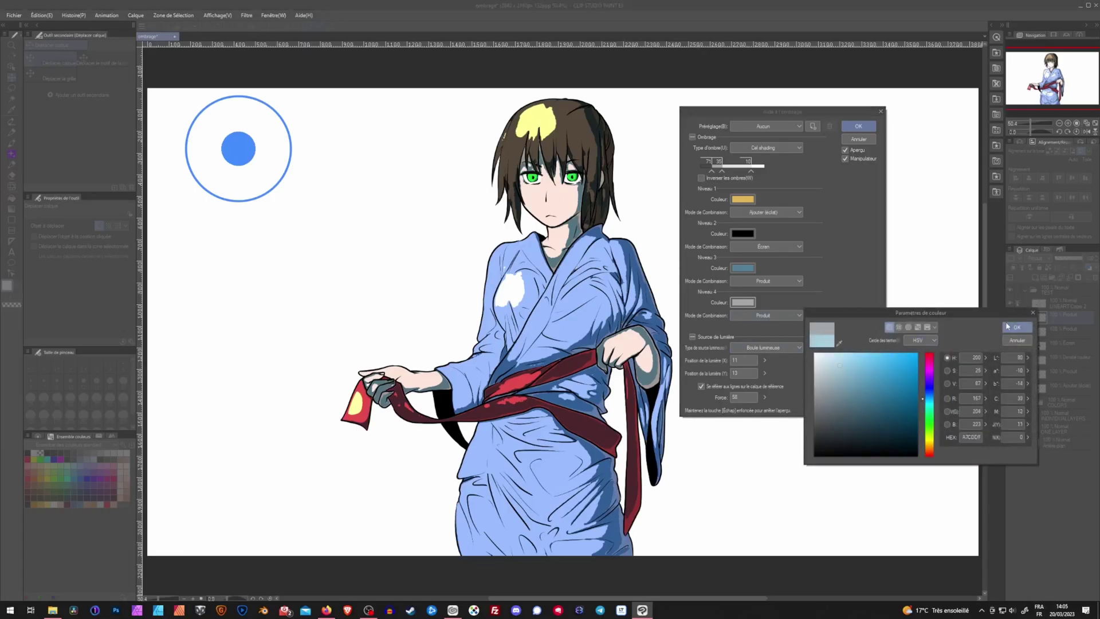
pyautogui.click(1016, 327)
pyautogui.click(781, 316)
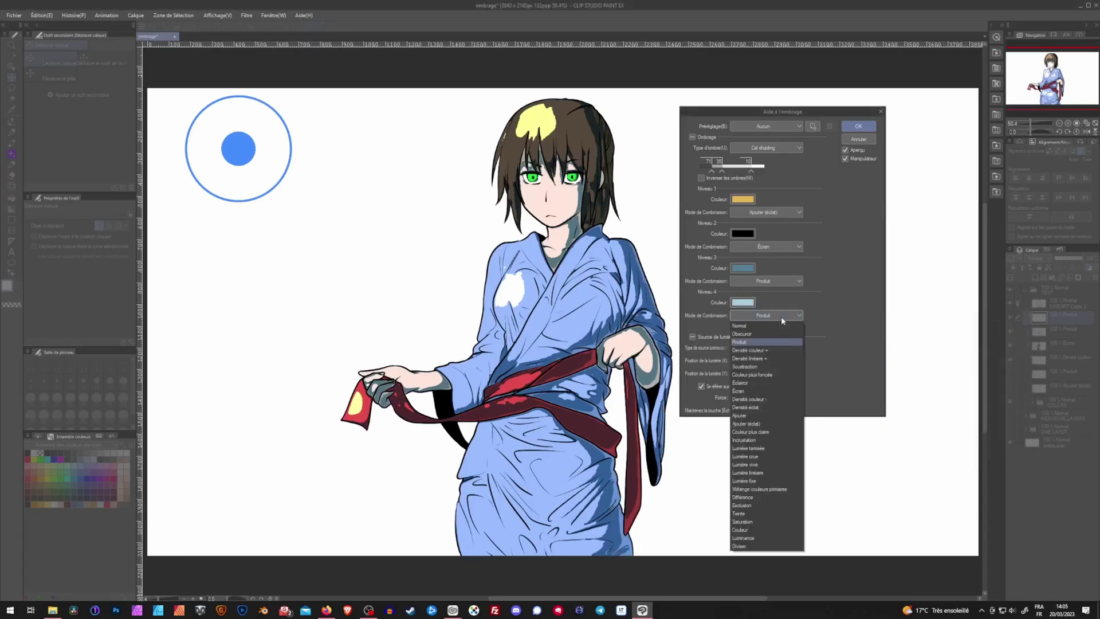
pyautogui.click(764, 350)
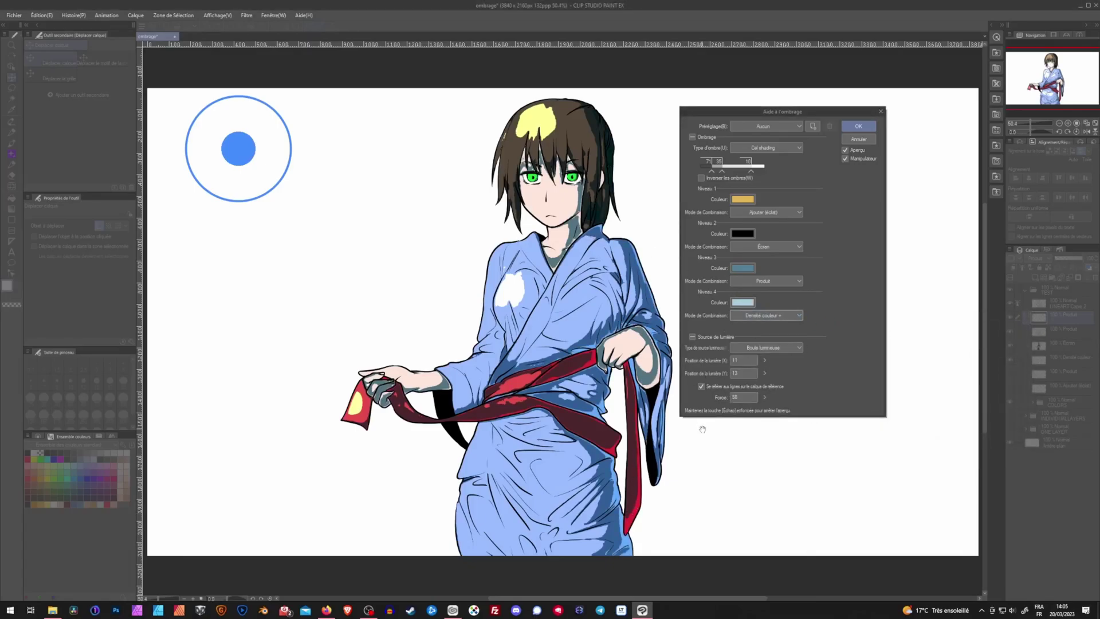
pyautogui.click(745, 303)
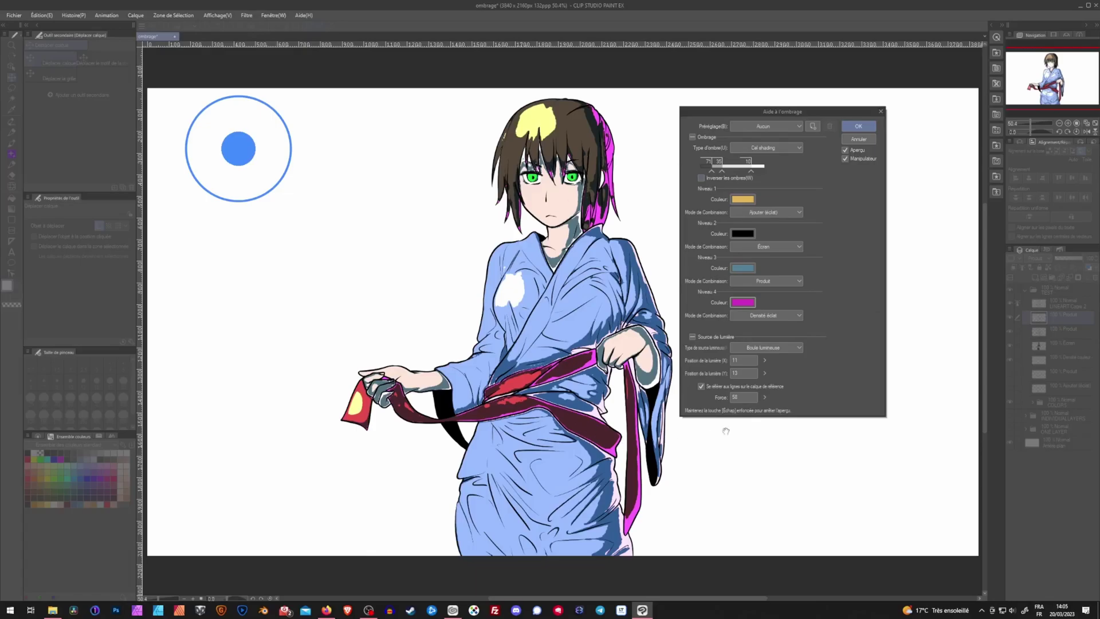
# Keep 'Se référer aux lignes' on and raise its strength to 100 after testing 0
pyautogui.click(702, 387)
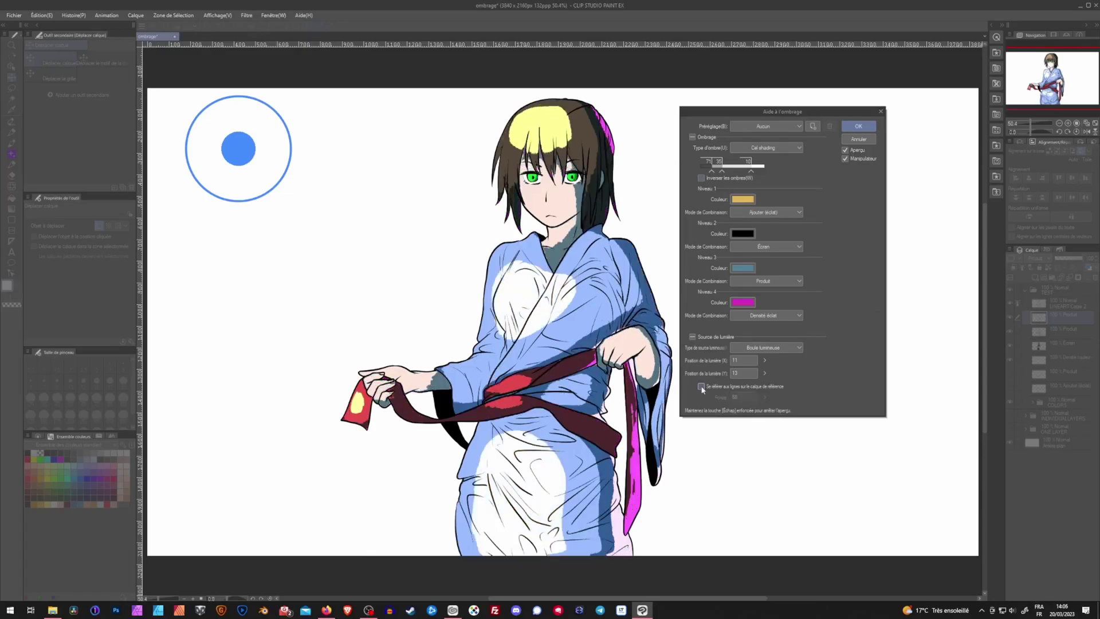
pyautogui.click(701, 386)
pyautogui.click(765, 398)
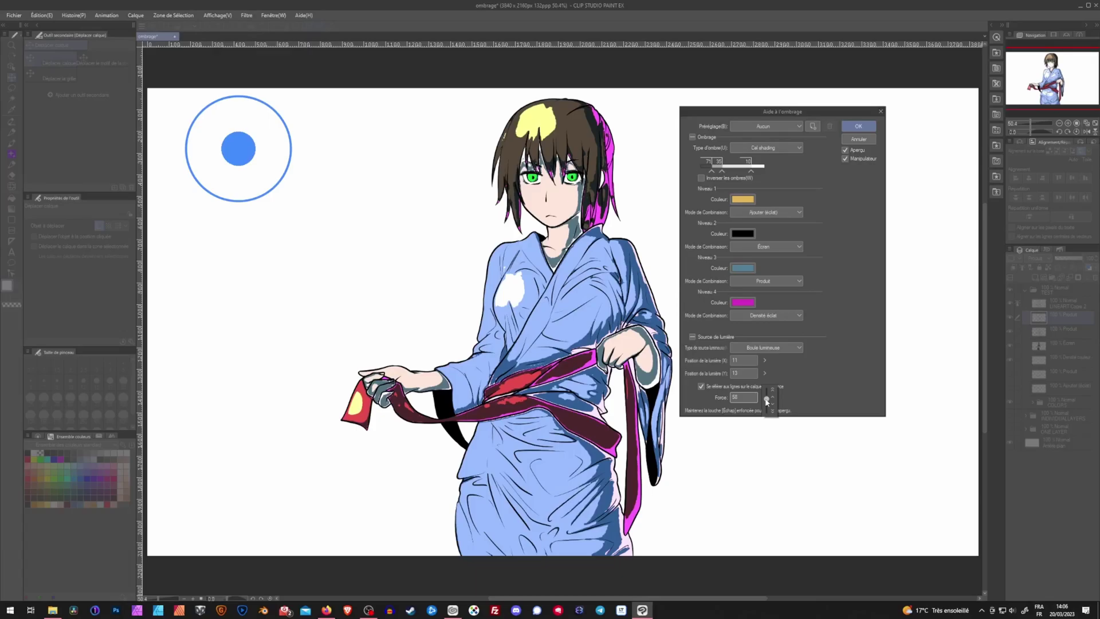
pyautogui.moveTo(766, 399); pyautogui.dragTo(765, 416)
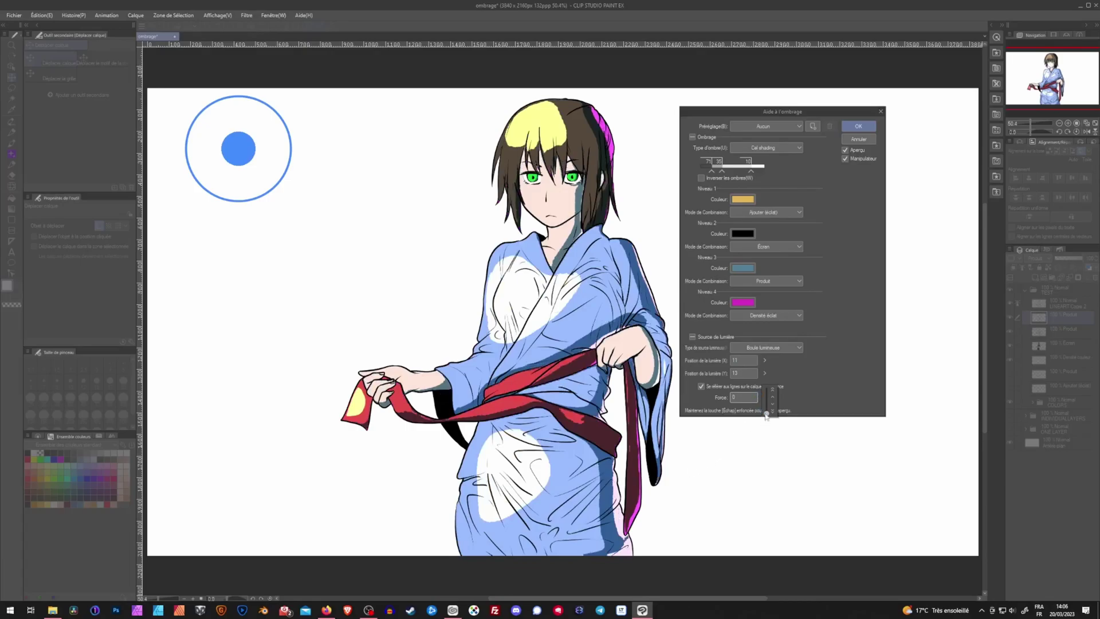
pyautogui.moveTo(767, 415); pyautogui.dragTo(772, 377)
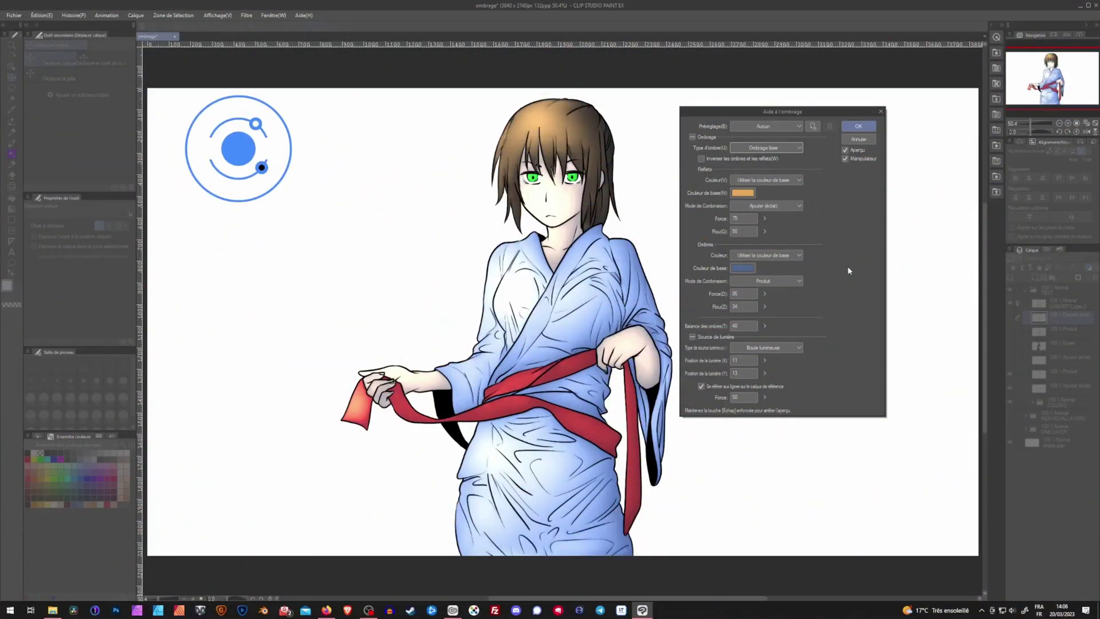
# Apply the Shading Assist and compare the Reflets and Ombres layers by hiding and showing each
pyautogui.click(858, 127)
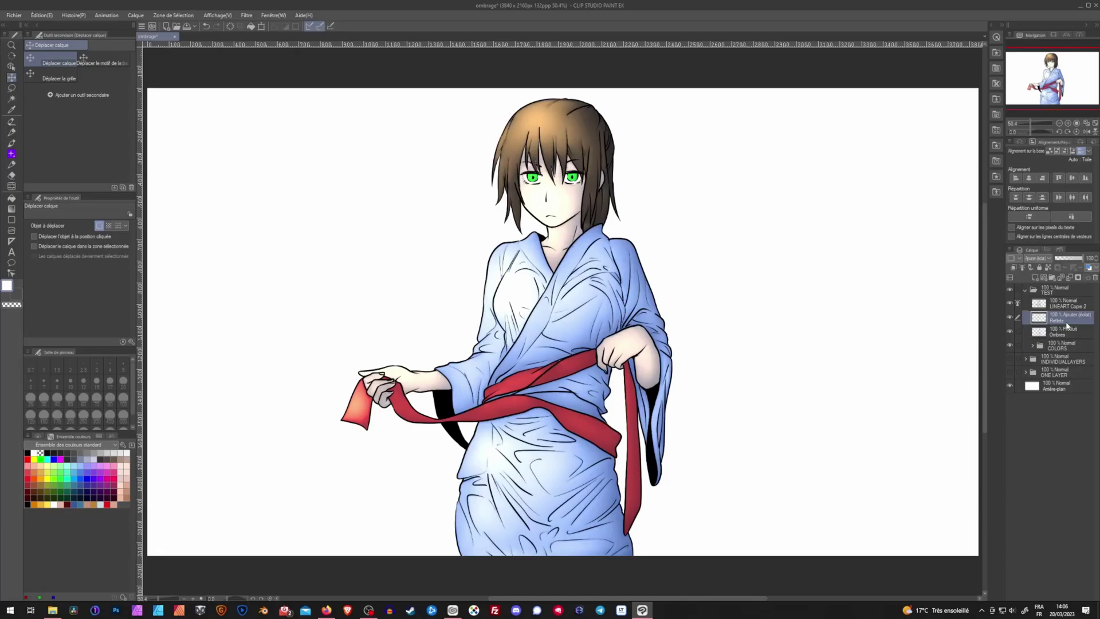
pyautogui.click(1008, 318)
pyautogui.click(1008, 317)
pyautogui.click(1009, 332)
pyautogui.click(1010, 332)
# Inspect the blending of the Ombres, LINEART Copie 2 and COLORS layers
pyautogui.click(1049, 331)
pyautogui.click(1041, 308)
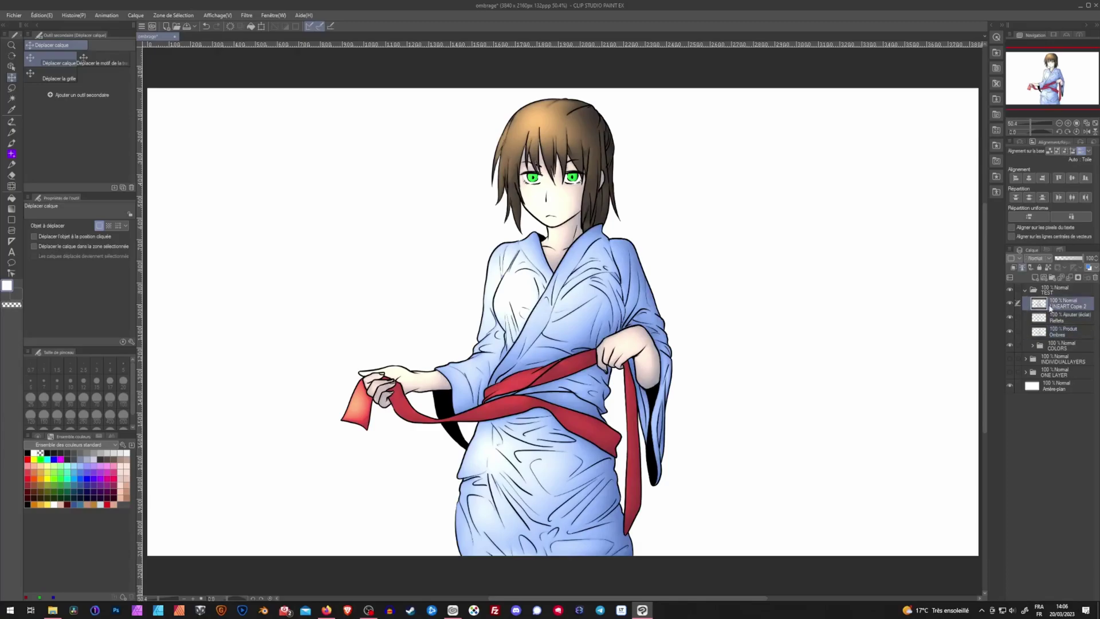
pyautogui.click(1061, 344)
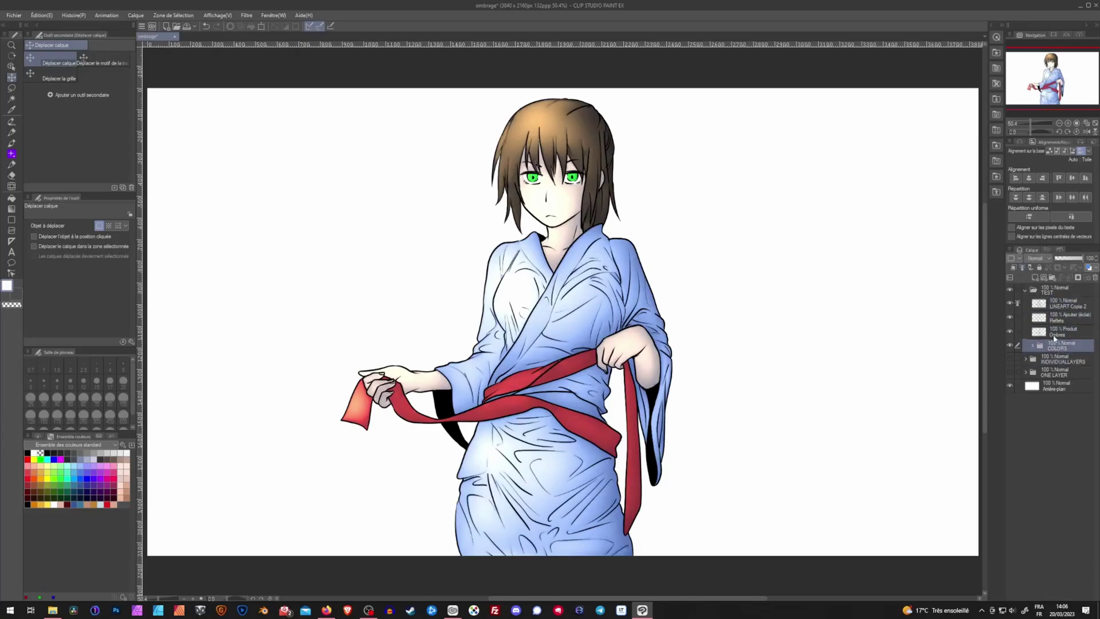
pyautogui.click(1045, 333)
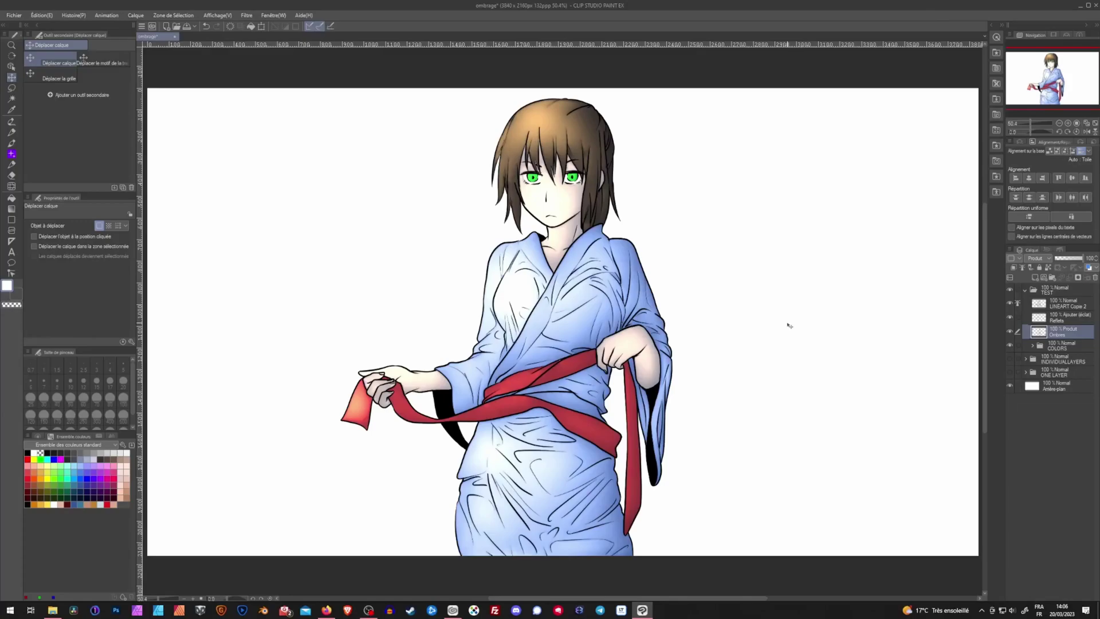